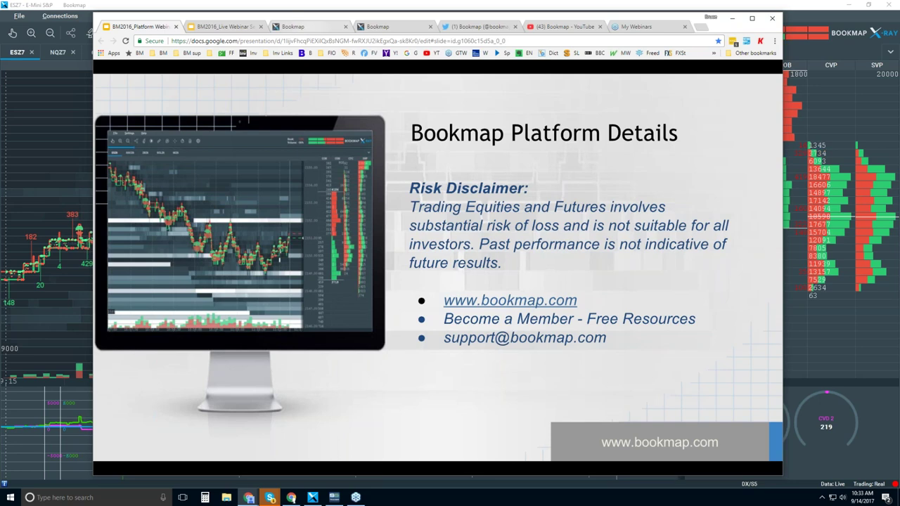
- Review the Connectivity and Pricing sections of the Bookmap website
{"action": "left_click", "coordinate": [303, 26]}
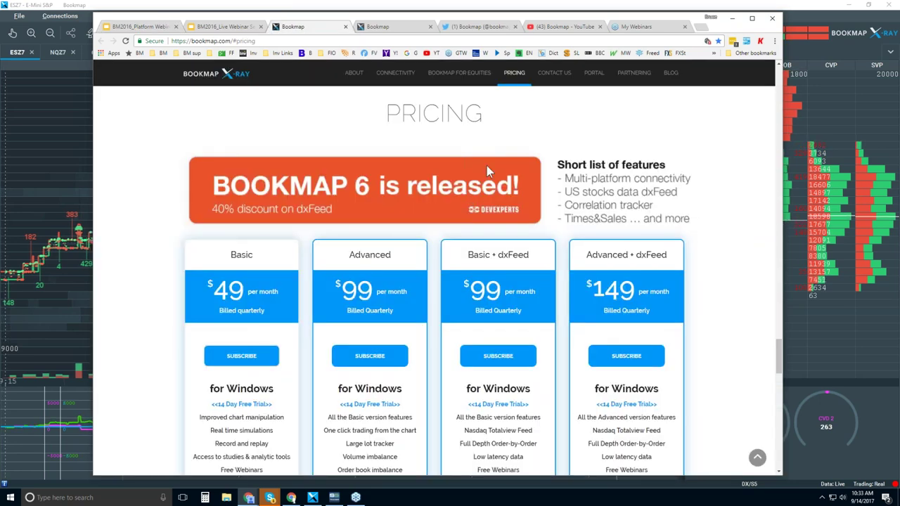
{"action": "scroll", "coordinate": [487, 165], "scroll_direction": "up", "scroll_amount": 4}
{"action": "scroll", "coordinate": [515, 147], "scroll_direction": "up", "scroll_amount": 1}
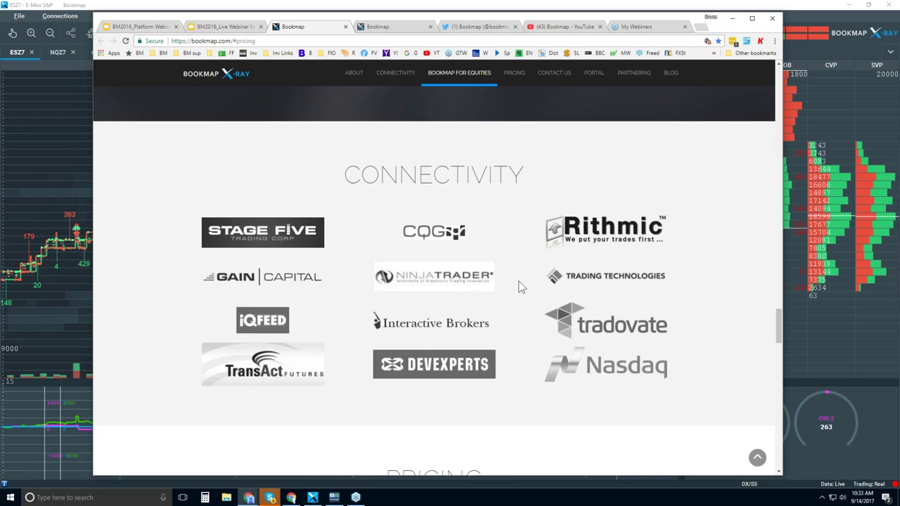
{"action": "scroll", "coordinate": [521, 287], "scroll_direction": "down", "scroll_amount": 6}
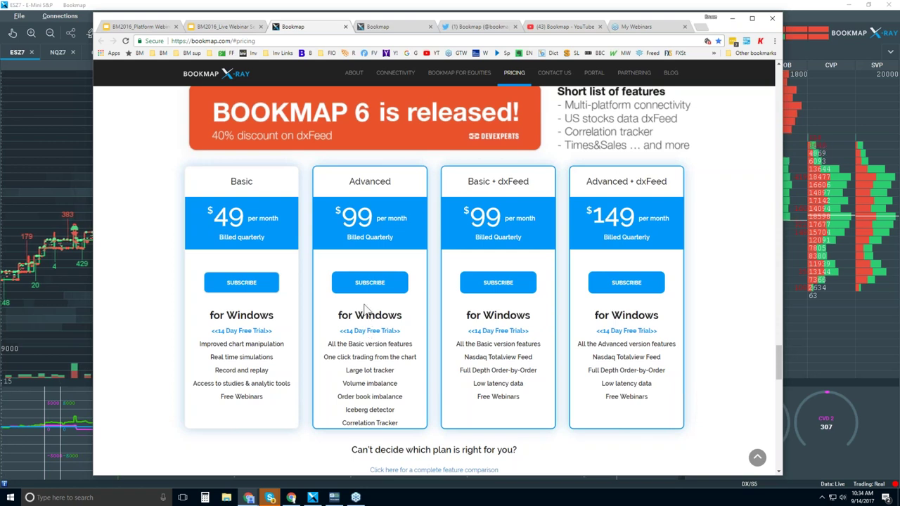
- Highlight the Advanced plan's features, starting from one click trading from the chart, and clear the highlight
{"action": "double_click", "coordinate": [330, 357]}
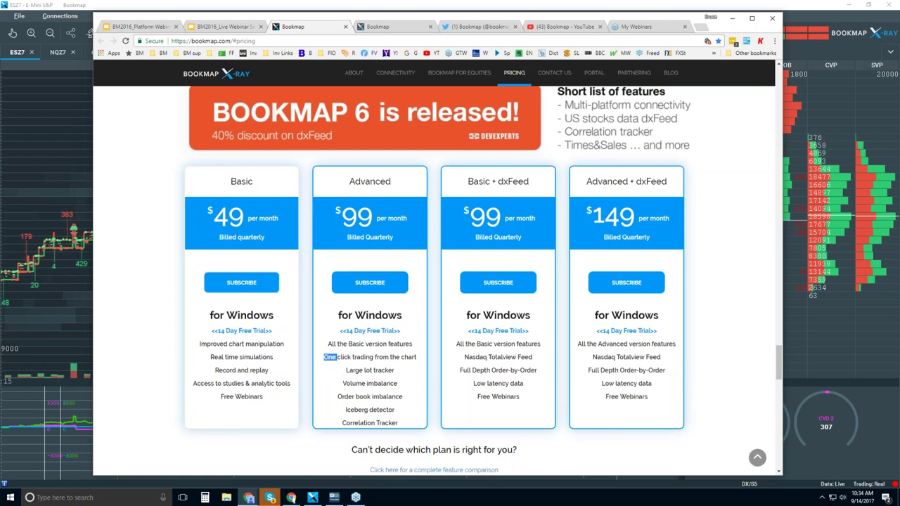
{"action": "left_click_drag", "start_coordinate": [330, 357], "coordinate": [400, 414]}
{"action": "left_click", "coordinate": [400, 414]}
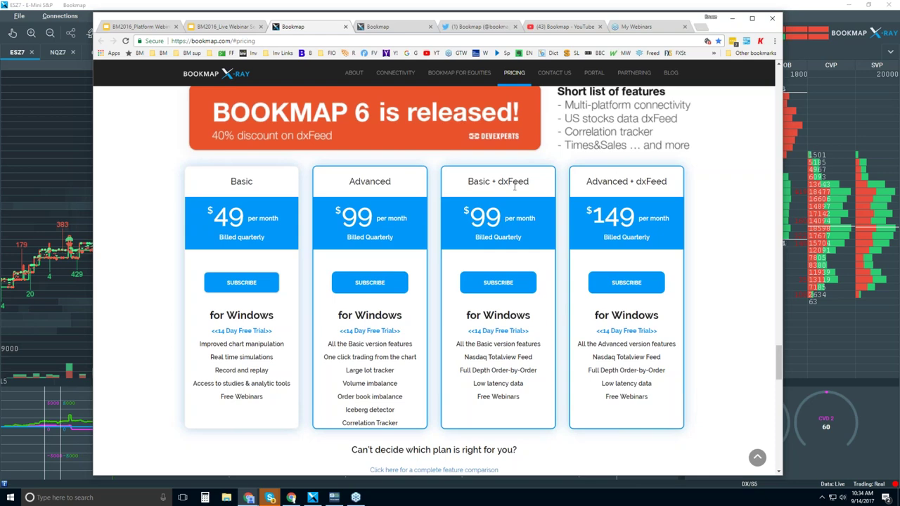
- Revisit the supported connectivity providers and highlight the Advanced and Basic plan names in the pricing table
{"action": "scroll", "coordinate": [512, 184], "scroll_direction": "up", "scroll_amount": 5}
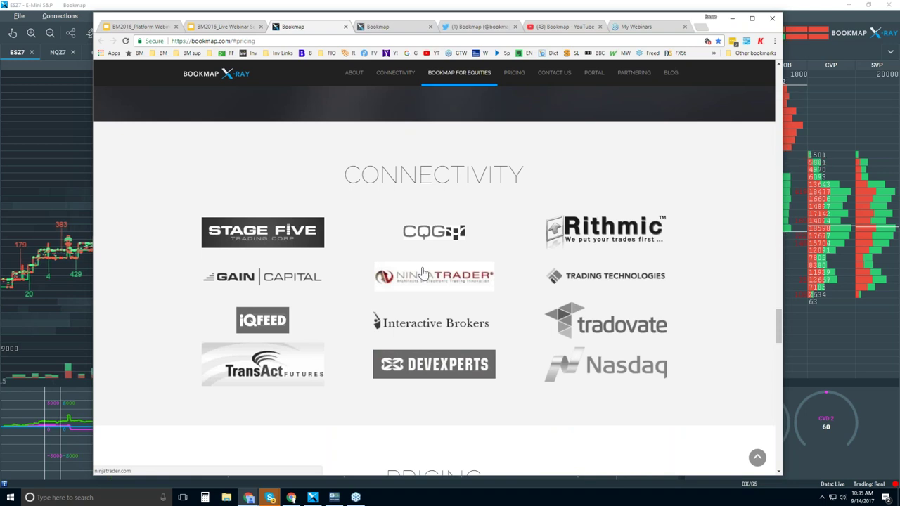
{"action": "scroll", "coordinate": [424, 273], "scroll_direction": "down", "scroll_amount": 3}
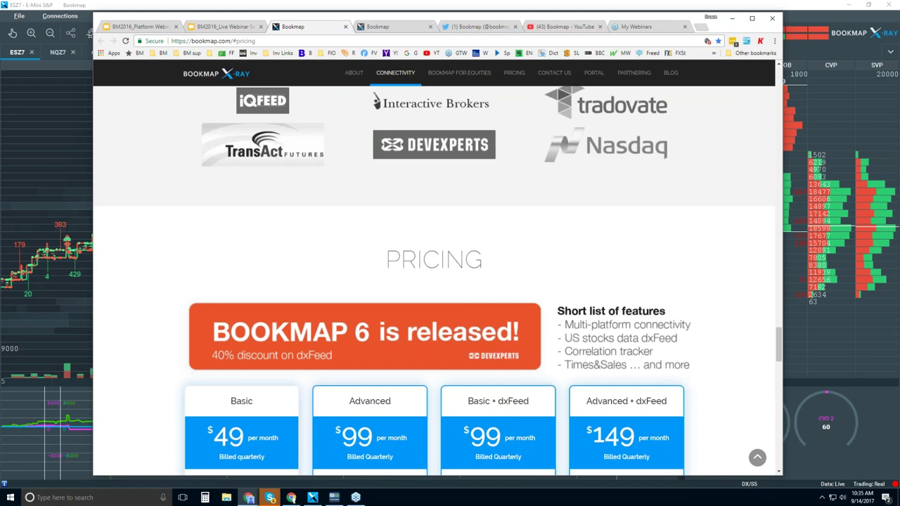
{"action": "scroll", "coordinate": [434, 281], "scroll_direction": "down", "scroll_amount": 3}
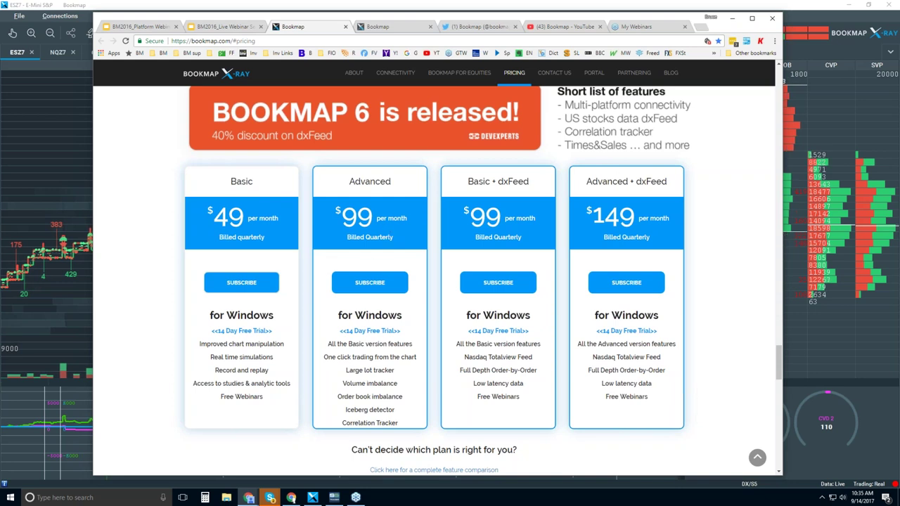
{"action": "double_click", "coordinate": [370, 182]}
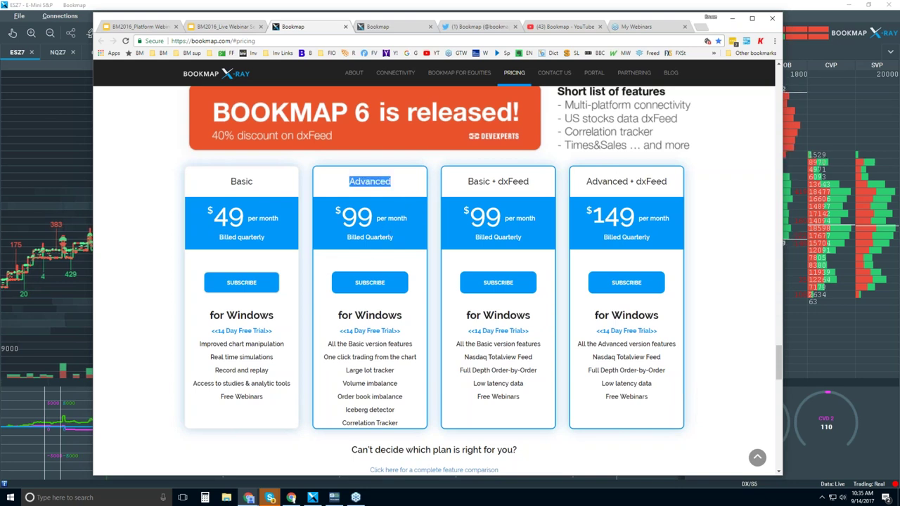
{"action": "double_click", "coordinate": [241, 181]}
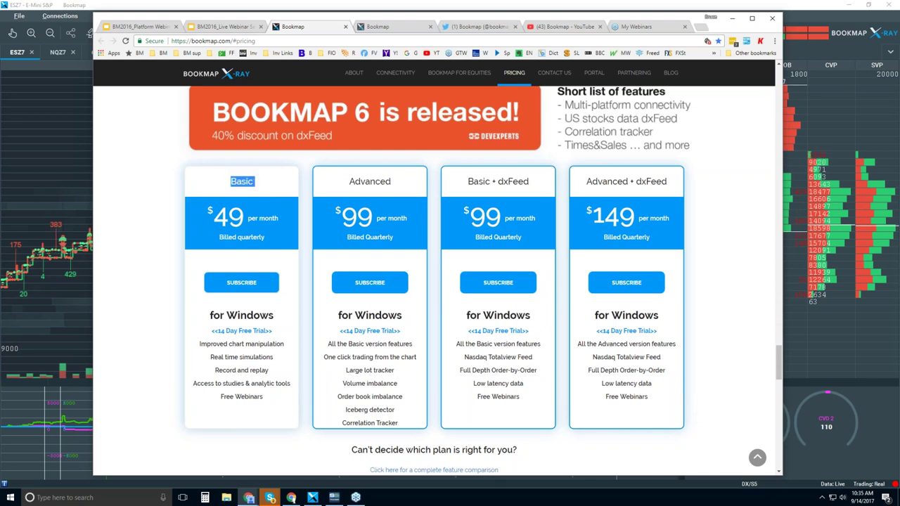
{"action": "left_click", "coordinate": [241, 182]}
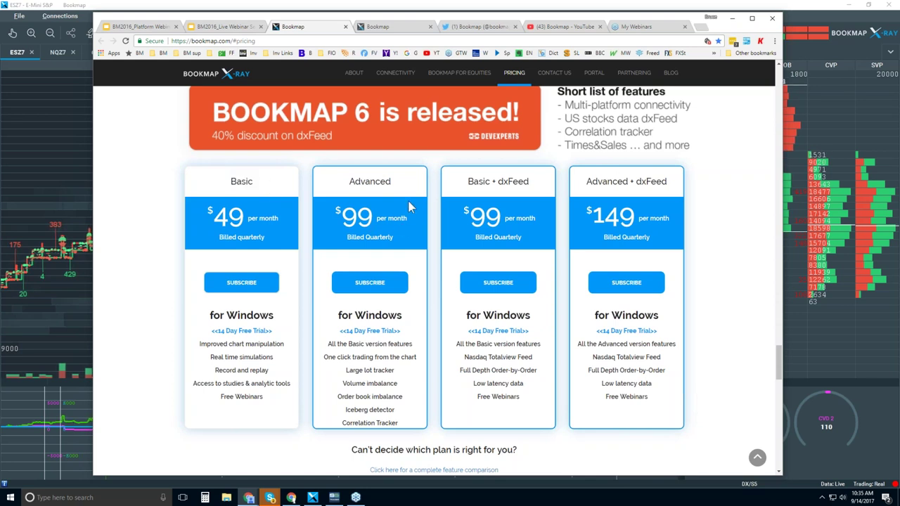
- Skim the recent tweets on Bookmap's Twitter page
{"action": "left_click", "coordinate": [475, 26]}
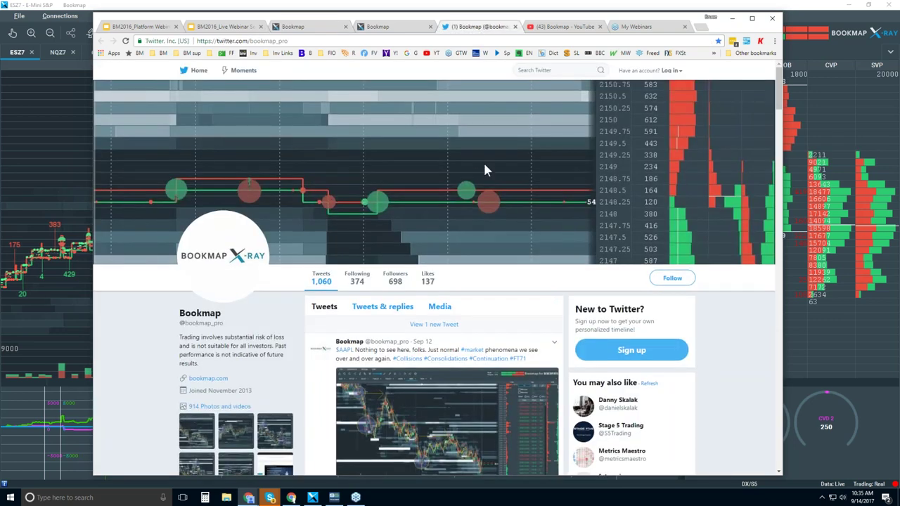
{"action": "scroll", "coordinate": [467, 169], "scroll_direction": "down", "scroll_amount": 5}
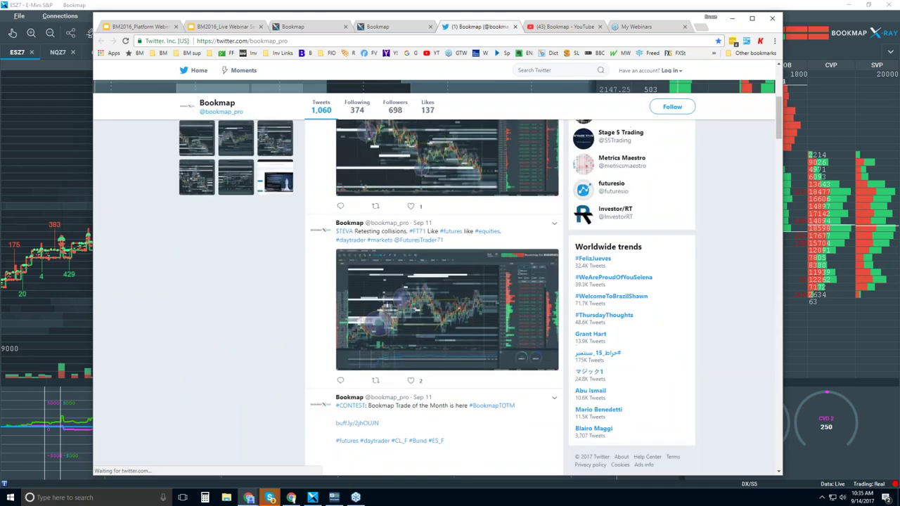
{"action": "scroll", "coordinate": [450, 281], "scroll_direction": "up", "scroll_amount": 5}
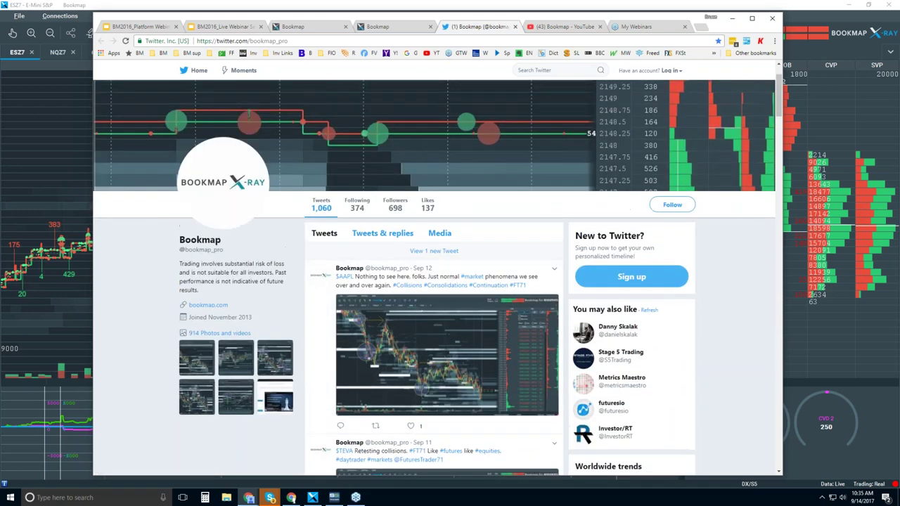
- Browse the Bookmap YouTube channel's Features and Components, Order Flow video snippets and Selected Webinars sections
{"action": "left_click", "coordinate": [557, 28]}
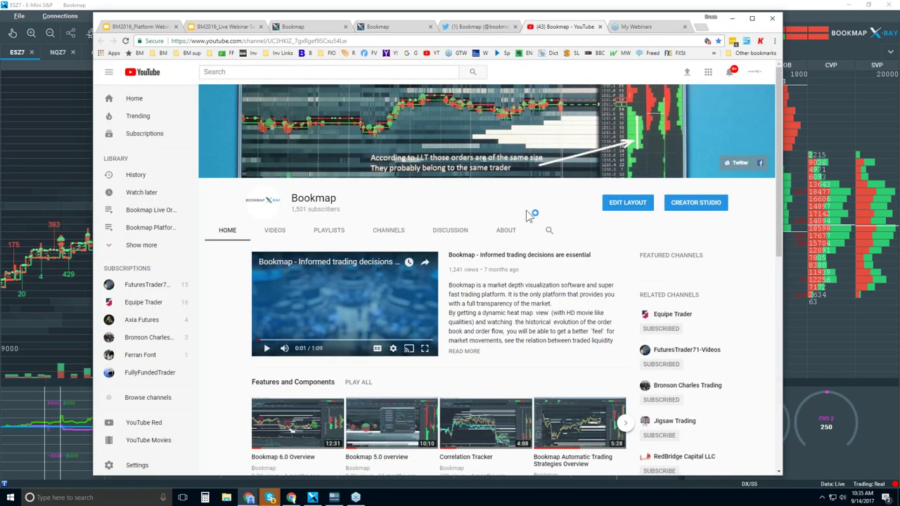
{"action": "scroll", "coordinate": [525, 211], "scroll_direction": "down", "scroll_amount": 3}
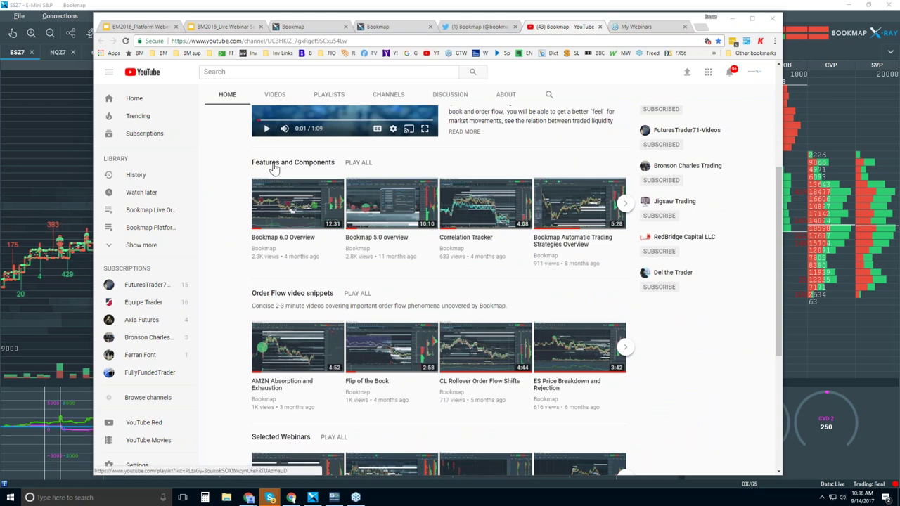
{"action": "scroll", "coordinate": [274, 168], "scroll_direction": "up", "scroll_amount": 2}
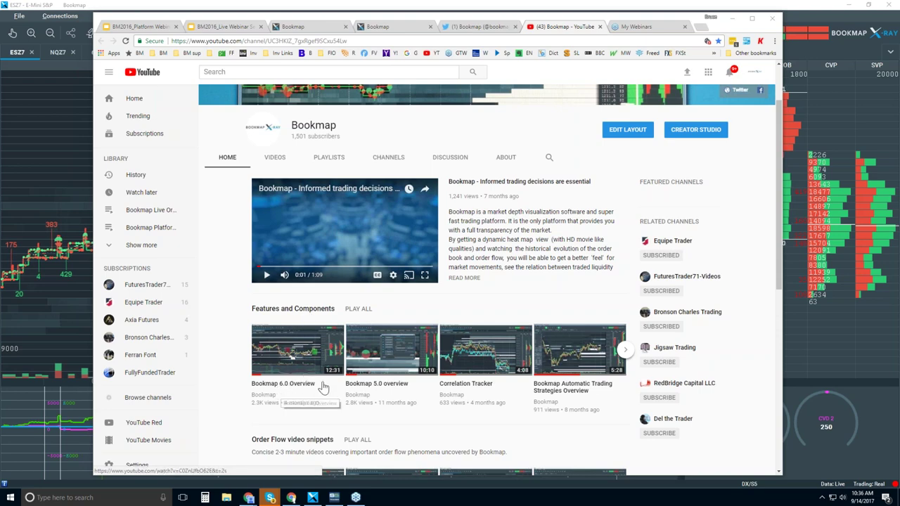
{"action": "scroll", "coordinate": [292, 356], "scroll_direction": "down", "scroll_amount": 1}
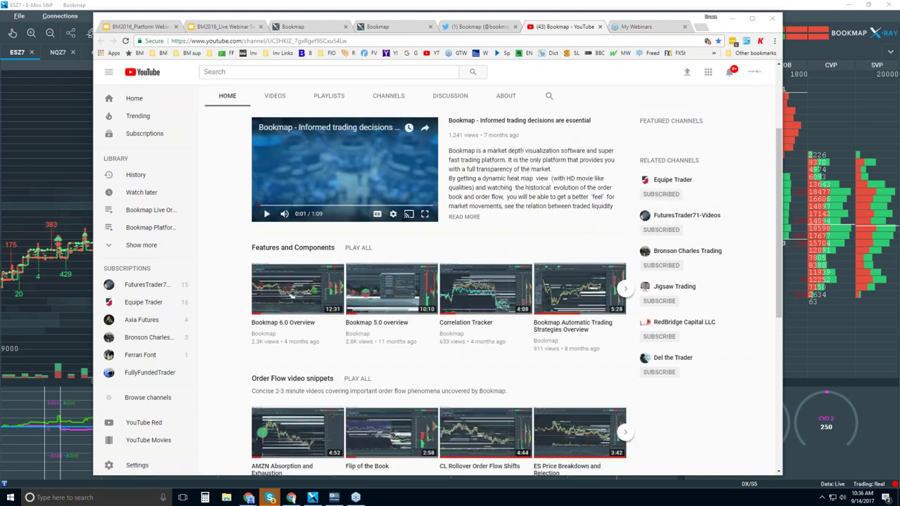
{"action": "scroll", "coordinate": [292, 355], "scroll_direction": "down", "scroll_amount": 3}
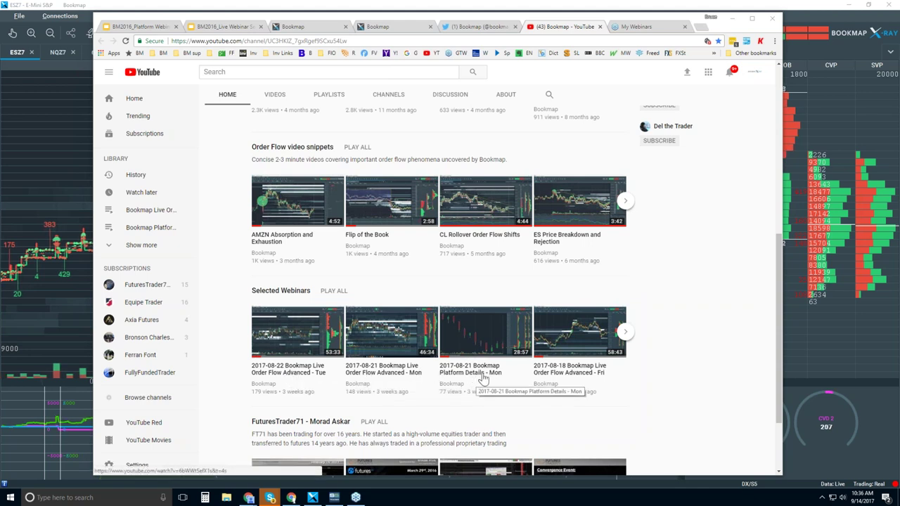
{"action": "scroll", "coordinate": [484, 378], "scroll_direction": "down", "scroll_amount": 3}
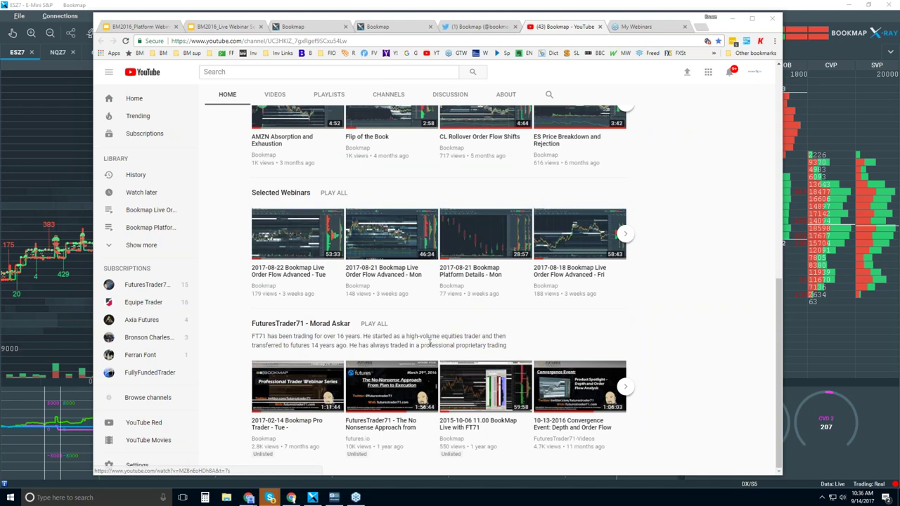
{"action": "scroll", "coordinate": [378, 377], "scroll_direction": "up", "scroll_amount": 3}
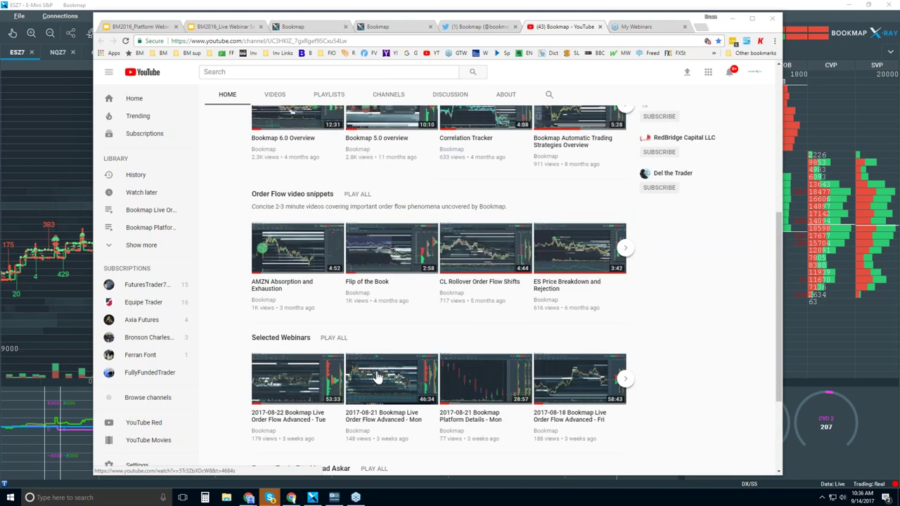
{"action": "scroll", "coordinate": [377, 377], "scroll_direction": "up", "scroll_amount": 2}
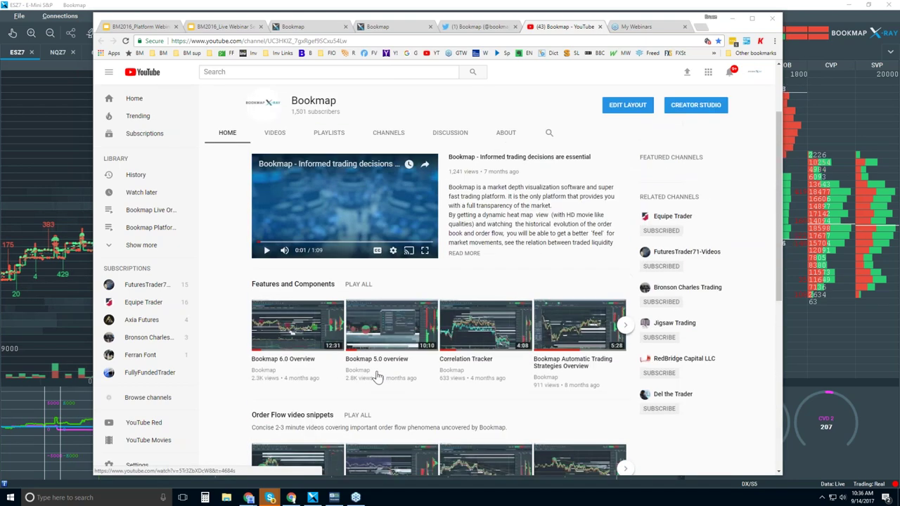
{"action": "scroll", "coordinate": [377, 377], "scroll_direction": "down", "scroll_amount": 1}
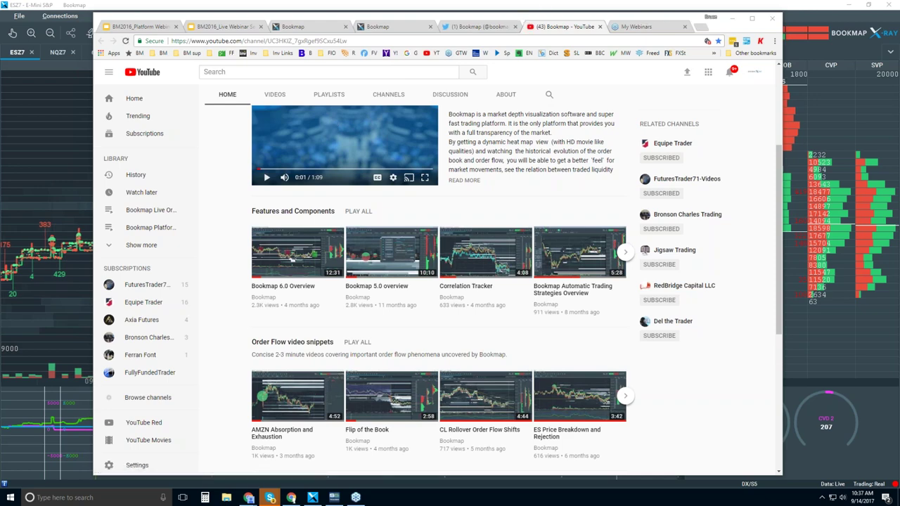
- Switch to the Bookmap platform and widen the time range shown on the ESZ7 chart
{"action": "key", "text": "alt+Tab"}
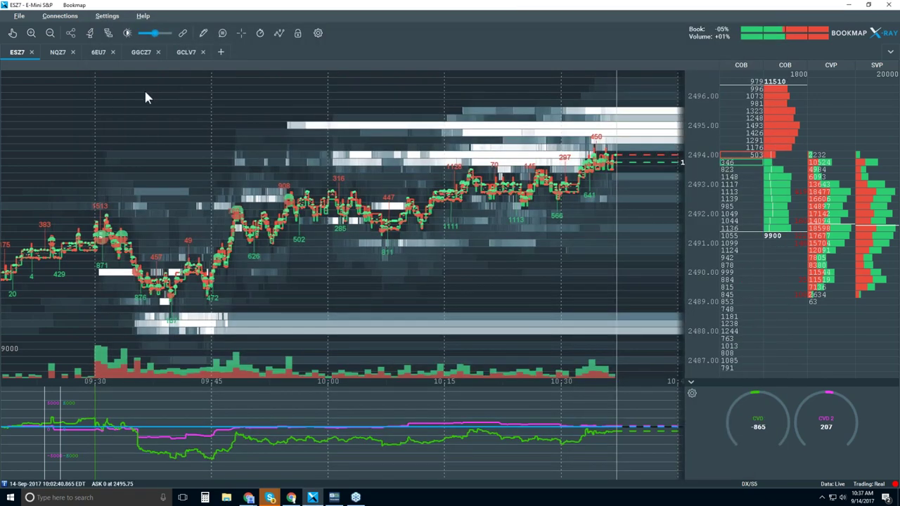
{"action": "scroll", "coordinate": [153, 193], "scroll_direction": "down", "scroll_amount": 1}
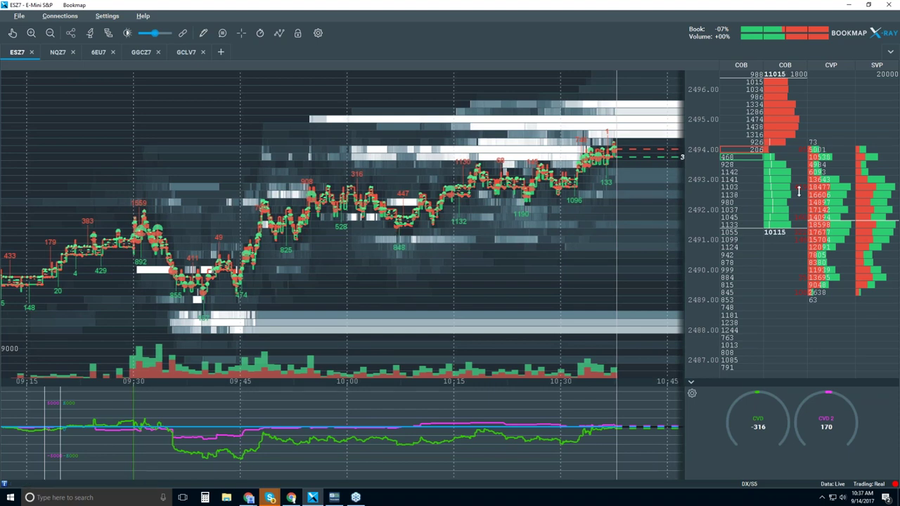
- Try the Bars & Numbers and Numbers Only displays on the COB bar column, and return it to Bars Only
{"action": "right_click", "coordinate": [779, 107]}
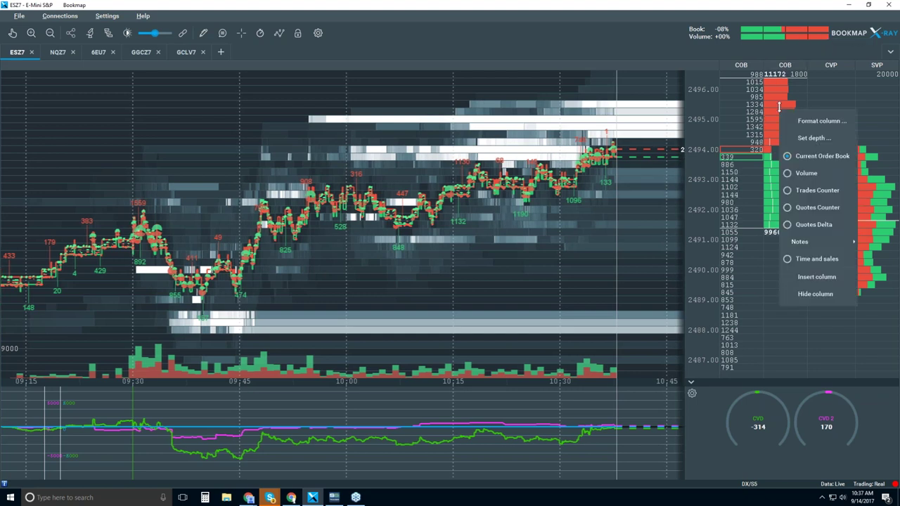
{"action": "right_click", "coordinate": [777, 100]}
{"action": "right_click", "coordinate": [776, 100]}
{"action": "left_click", "coordinate": [820, 114]}
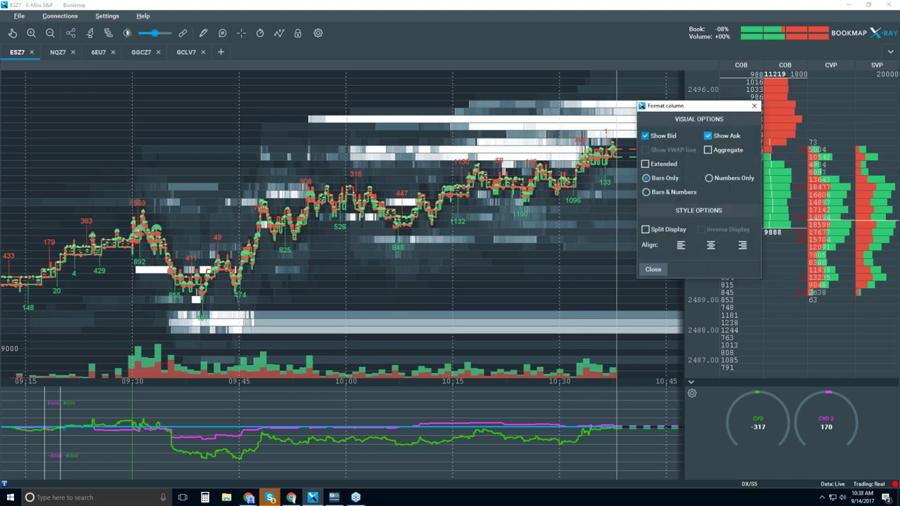
{"action": "left_click", "coordinate": [677, 192]}
{"action": "left_click", "coordinate": [746, 179]}
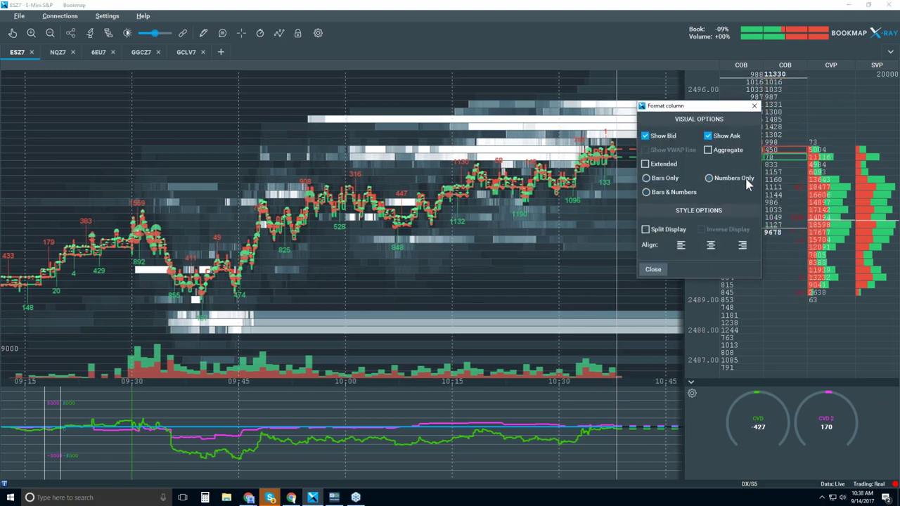
{"action": "left_click", "coordinate": [673, 180]}
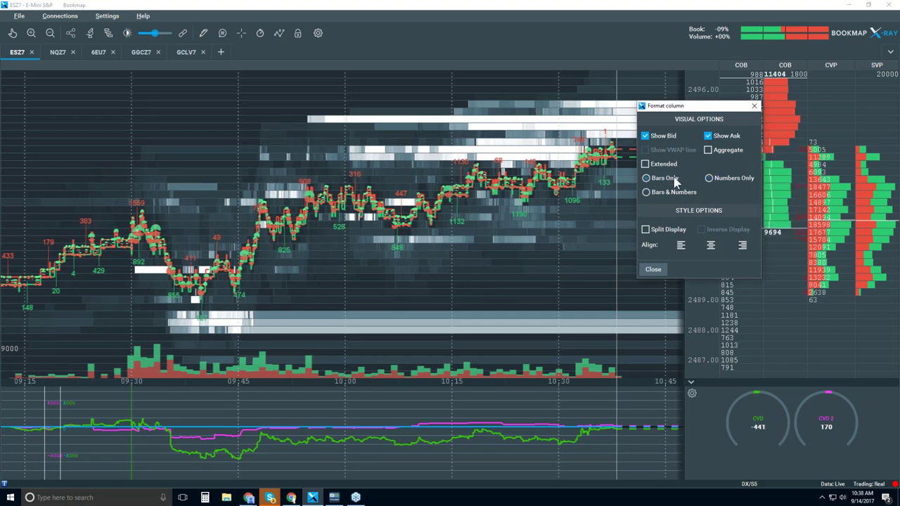
{"action": "left_click", "coordinate": [655, 270]}
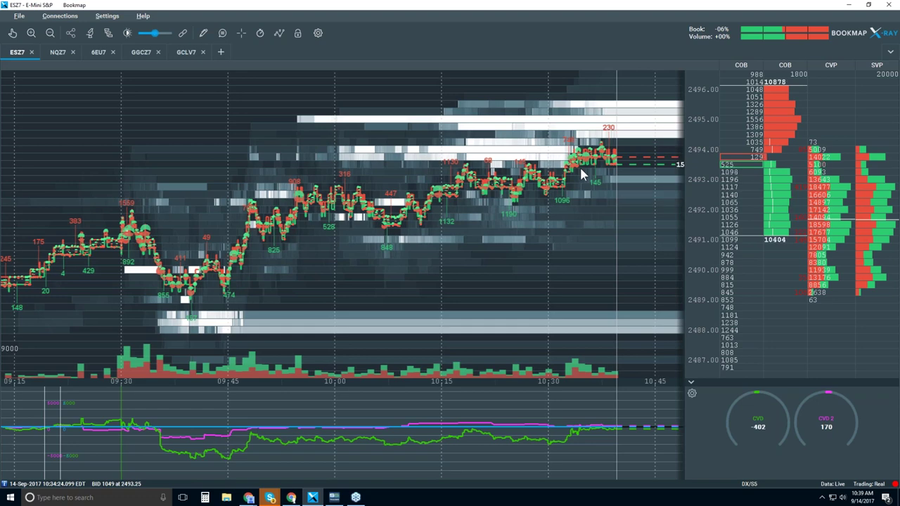
- View the GCLV7 crude oil chart over a wider time and price range
{"action": "left_click", "coordinate": [185, 53]}
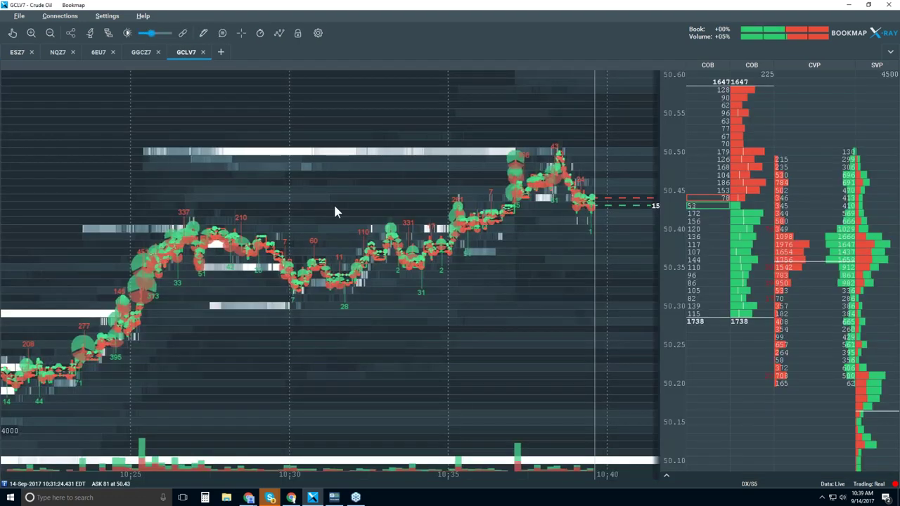
{"action": "scroll", "coordinate": [334, 212], "scroll_direction": "down", "scroll_amount": 2}
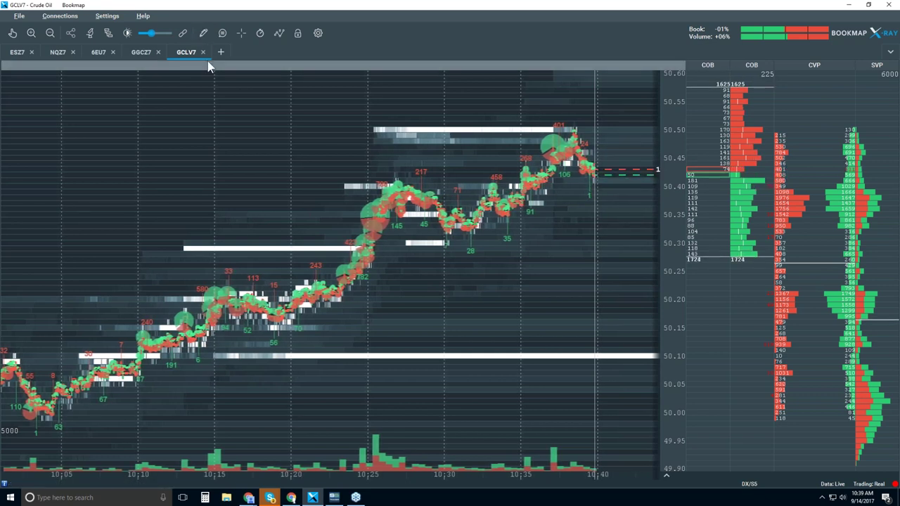
- Turn on Candlestick Bars for the ESZ7 E-Mini S&P chart
{"action": "left_click", "coordinate": [18, 53]}
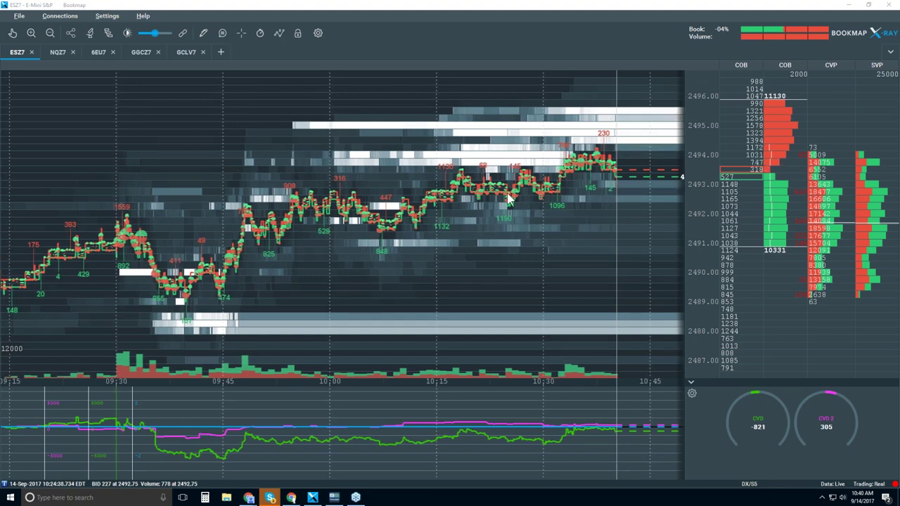
{"action": "left_click", "coordinate": [279, 33]}
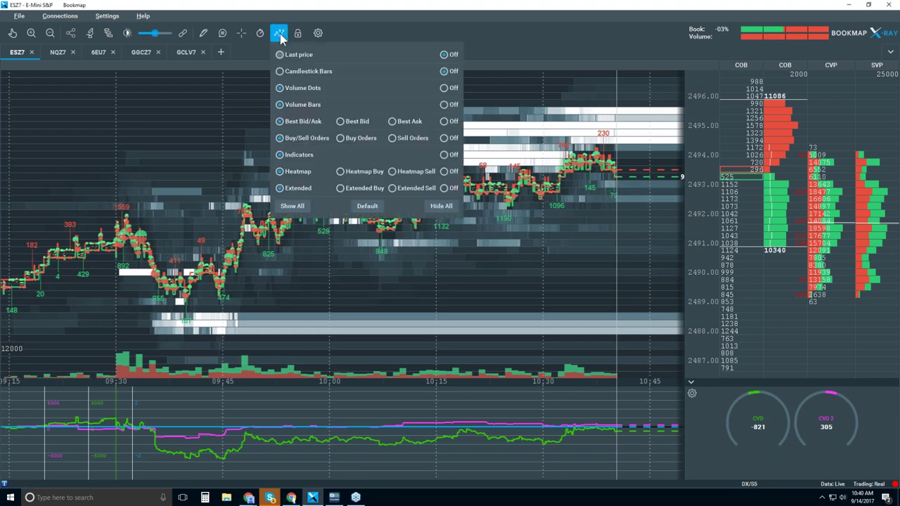
{"action": "left_click", "coordinate": [280, 71]}
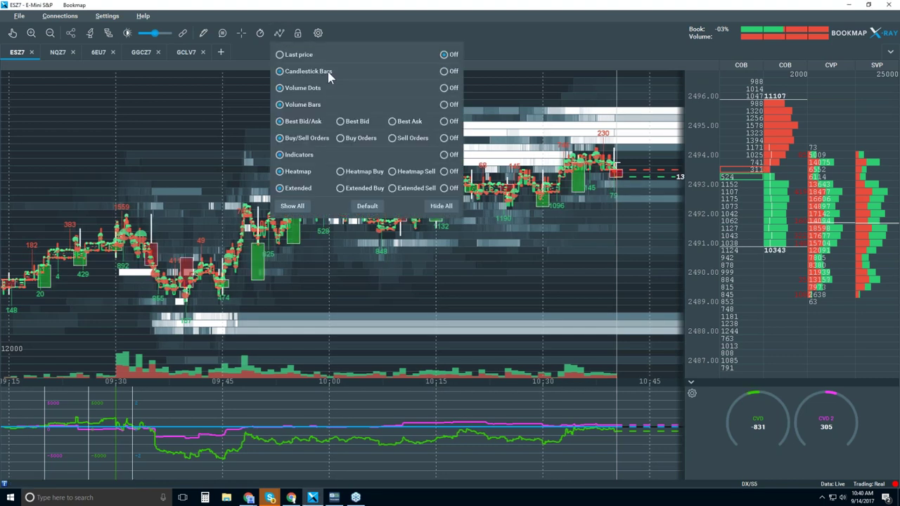
- Turn off Volume Dots, Best Bid/Ask, Indicators, Heatmap and Extended on the ESZ7 chart, and collapse the indicator pane below it
{"action": "left_click", "coordinate": [445, 89]}
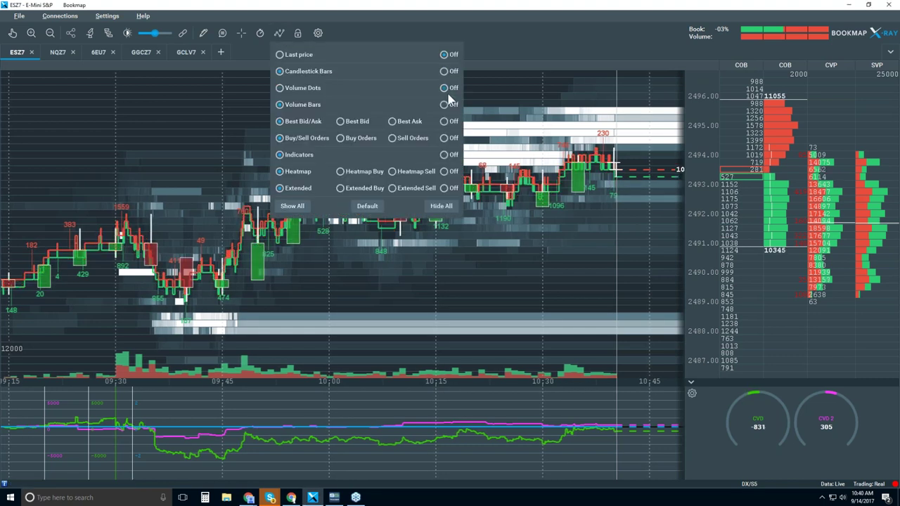
{"action": "left_click", "coordinate": [444, 155]}
{"action": "left_click", "coordinate": [445, 172]}
{"action": "left_click", "coordinate": [444, 188]}
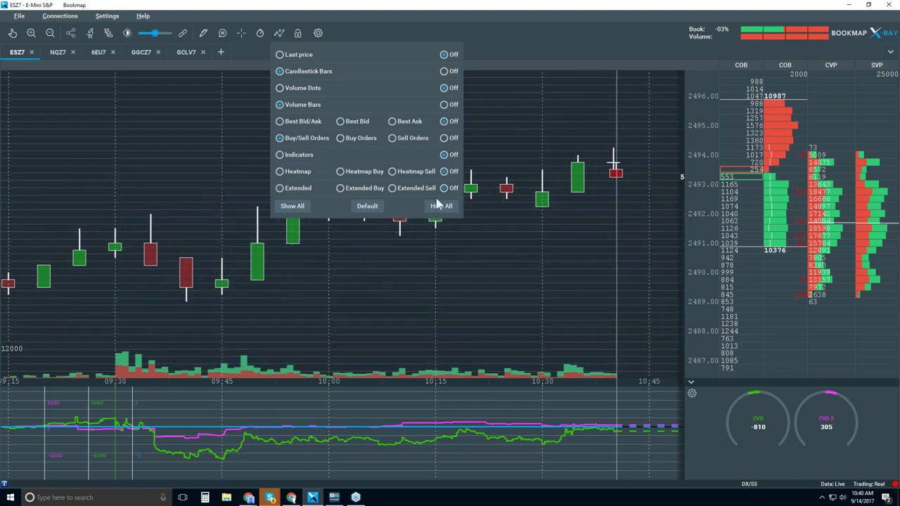
{"action": "left_click", "coordinate": [437, 203]}
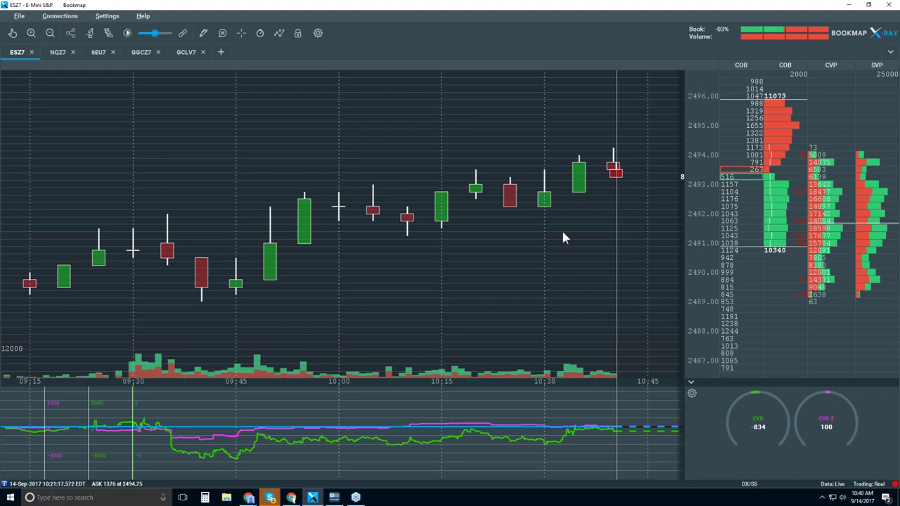
{"action": "left_click", "coordinate": [692, 386]}
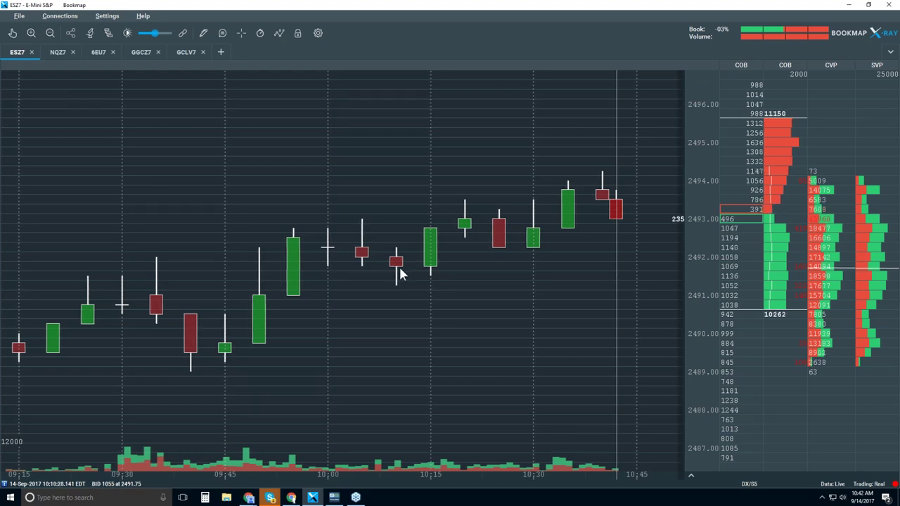
{"action": "scroll", "coordinate": [272, 267], "scroll_direction": "down", "scroll_amount": 1}
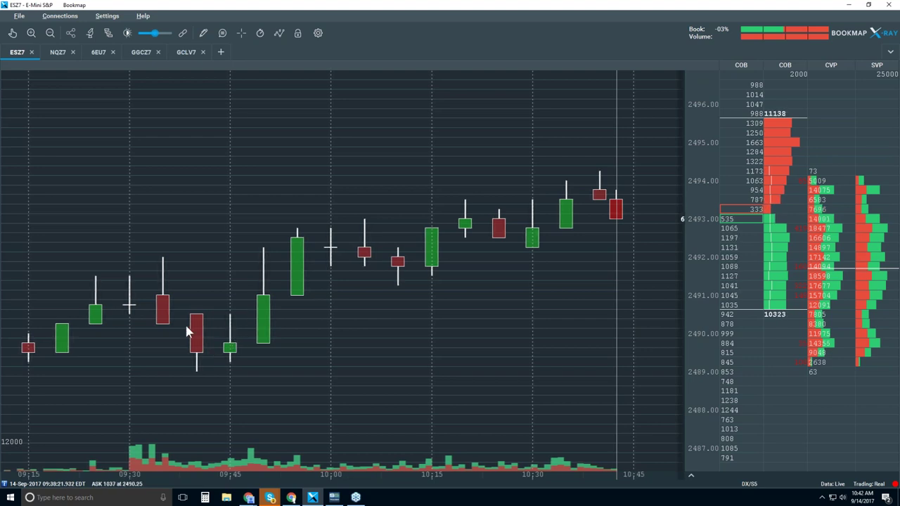
- Turn on the Best Bid/Ask lines over the ESZ7 candlesticks
{"action": "left_click", "coordinate": [282, 35]}
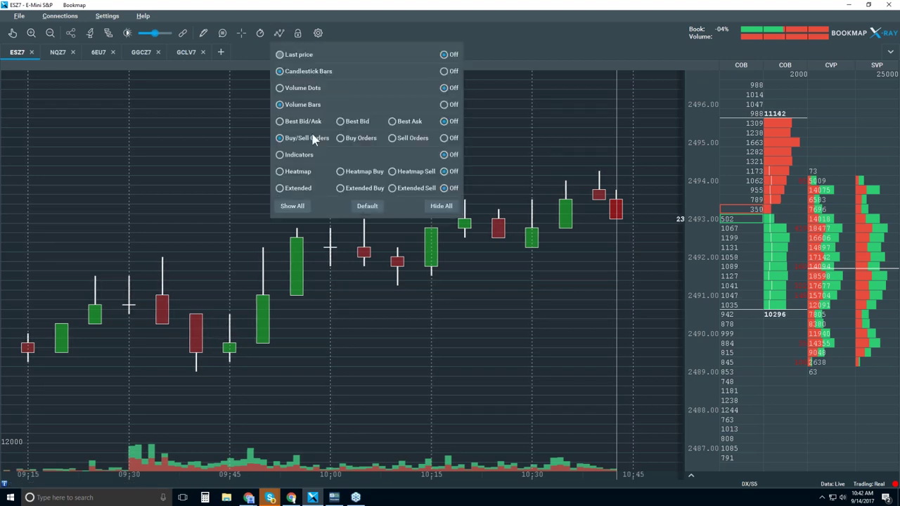
{"action": "left_click", "coordinate": [282, 121]}
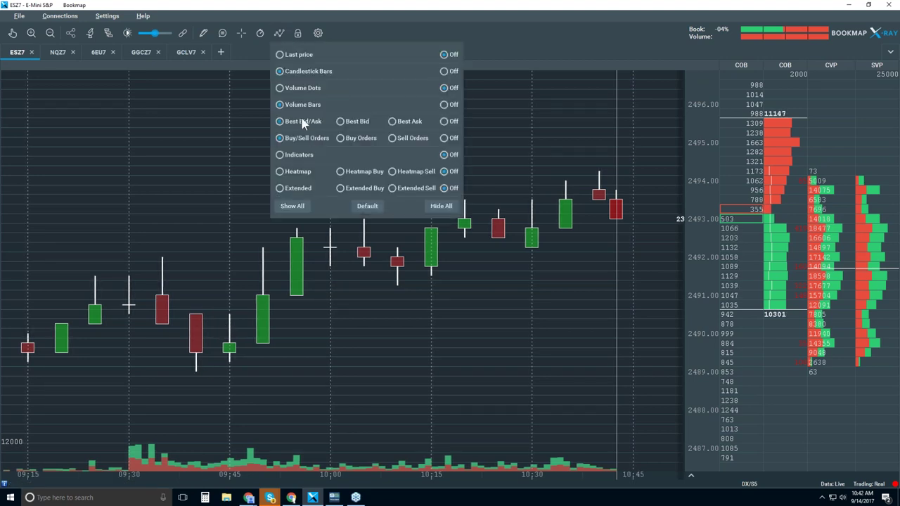
{"action": "left_click", "coordinate": [177, 114]}
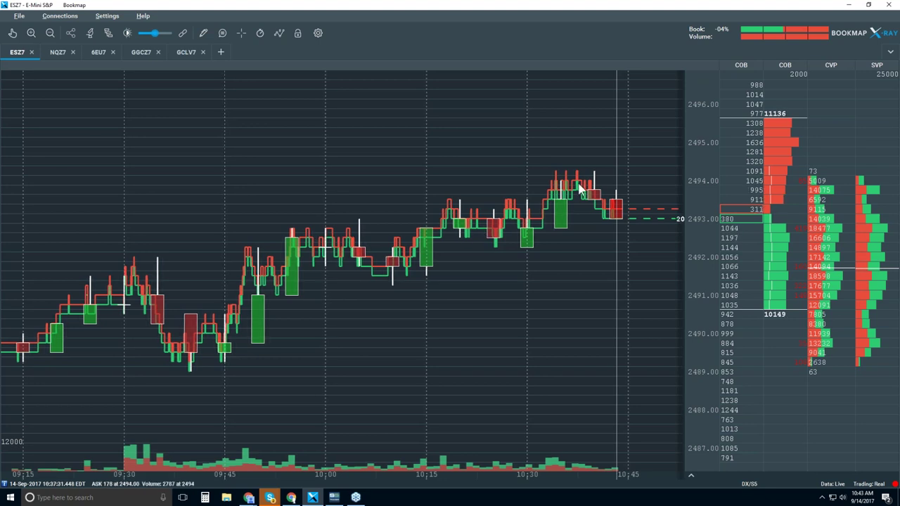
- Add Volume Dots to the ESZ7 chart
{"action": "left_click", "coordinate": [279, 35]}
{"action": "left_click", "coordinate": [313, 91]}
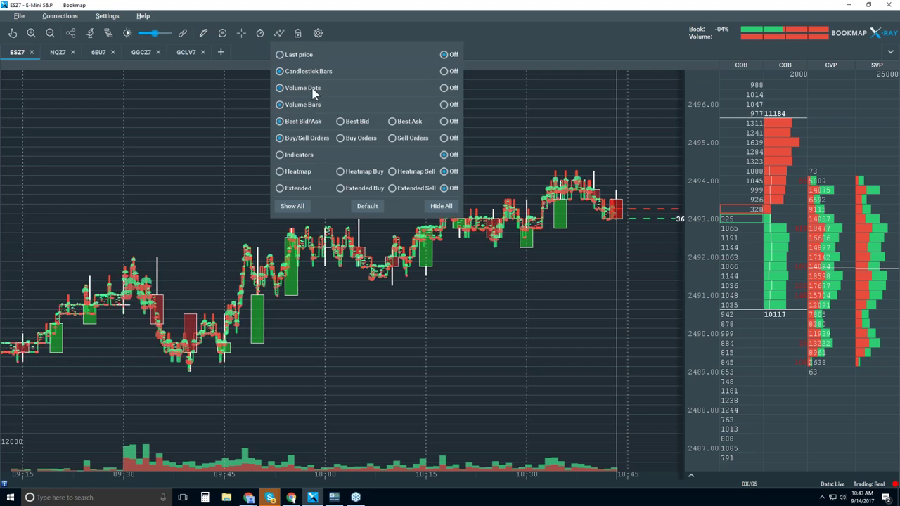
{"action": "left_click", "coordinate": [552, 142]}
- Examine the volume dots on the bid and ask lines from about 09:40, down to single seconds around 09:45:20
{"action": "left_click", "coordinate": [12, 33]}
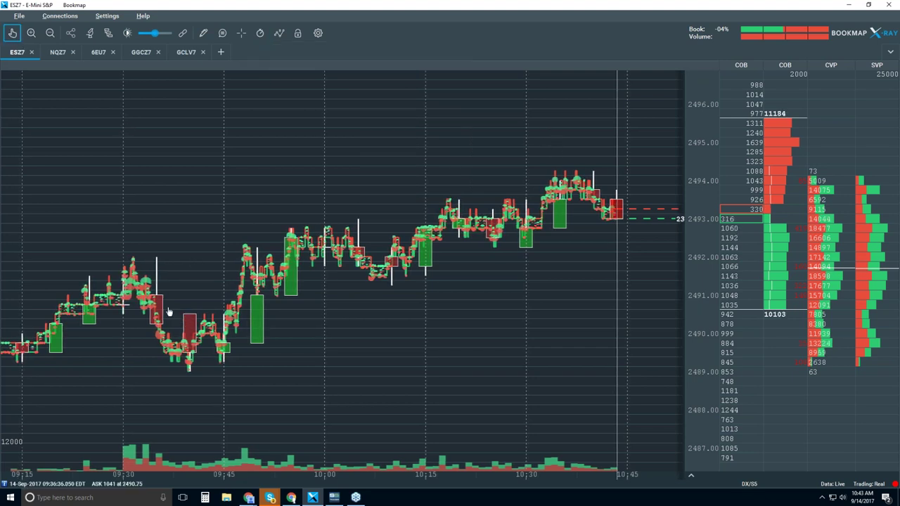
{"action": "left_click_drag", "start_coordinate": [188, 317], "coordinate": [196, 317]}
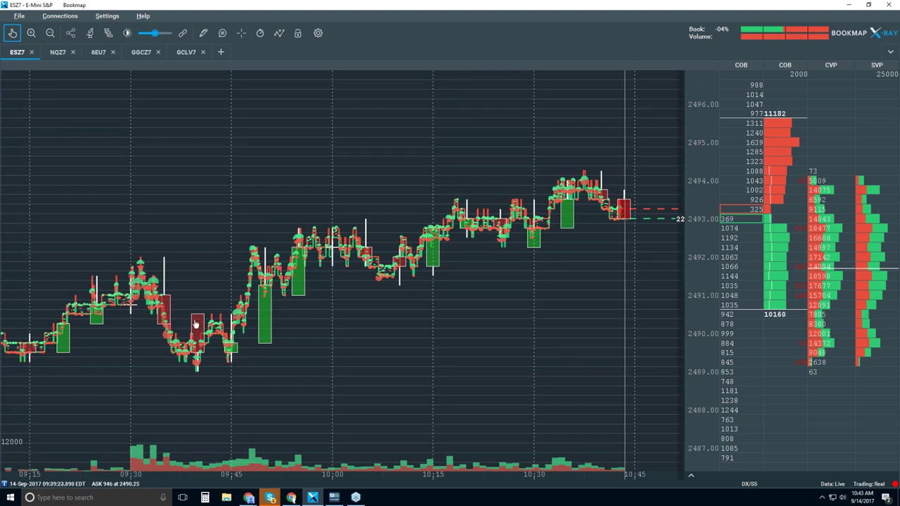
{"action": "scroll", "coordinate": [202, 309], "scroll_direction": "up", "scroll_amount": 5}
{"action": "left_click_drag", "start_coordinate": [215, 225], "coordinate": [313, 203]}
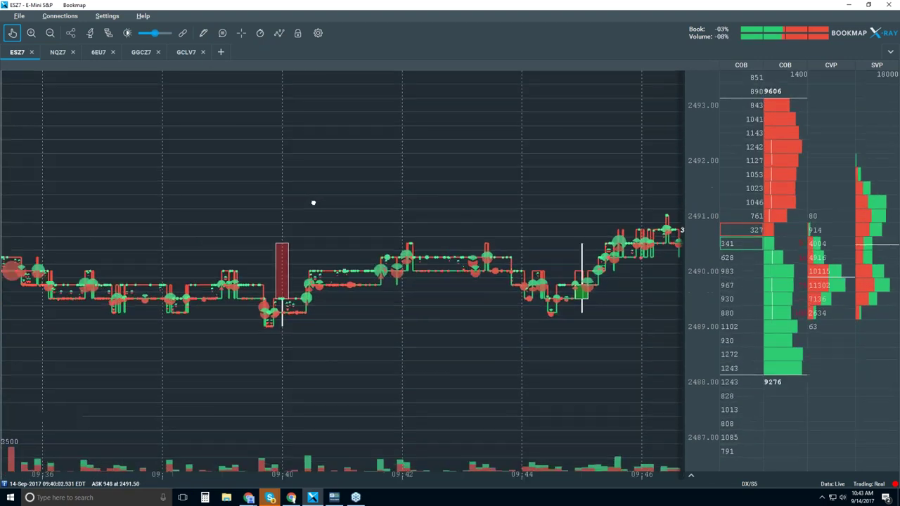
{"action": "scroll", "coordinate": [308, 334], "scroll_direction": "down", "scroll_amount": 2}
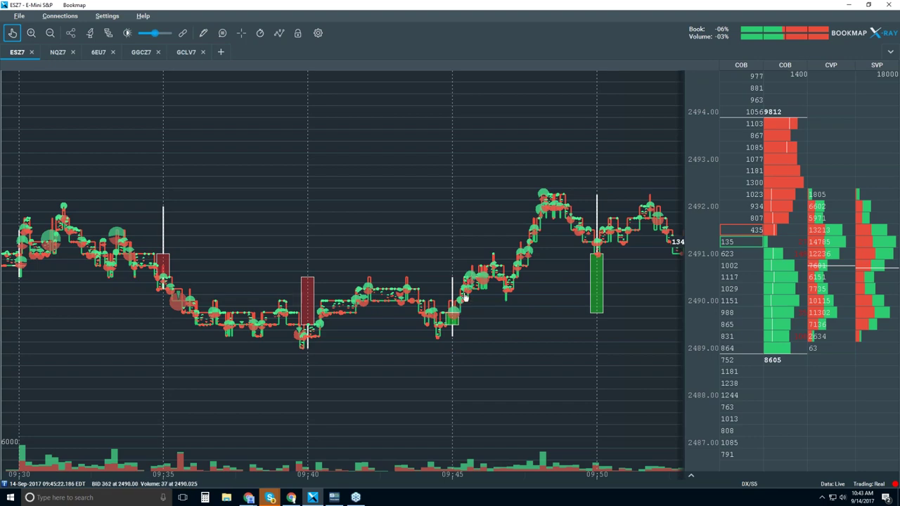
{"action": "scroll", "coordinate": [469, 284], "scroll_direction": "up", "scroll_amount": 3}
{"action": "scroll", "coordinate": [468, 279], "scroll_direction": "up", "scroll_amount": 6}
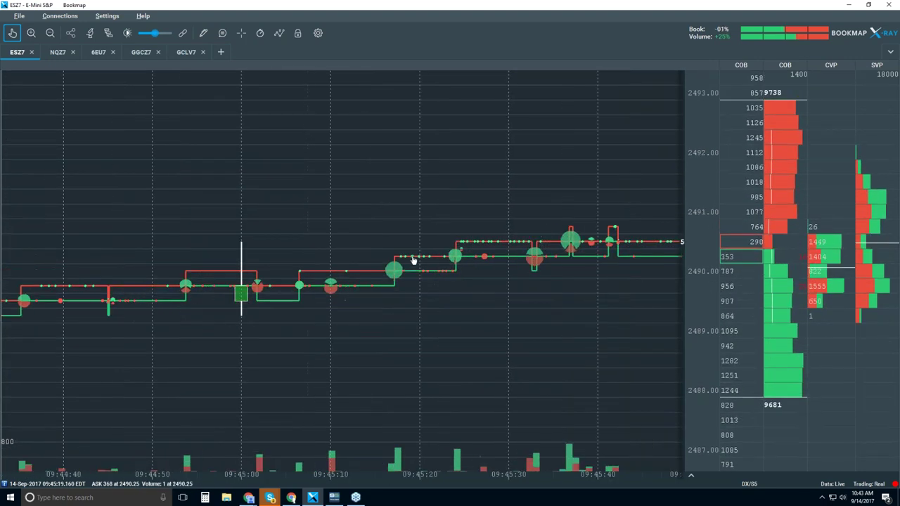
{"action": "scroll", "coordinate": [399, 274], "scroll_direction": "up", "scroll_amount": 2}
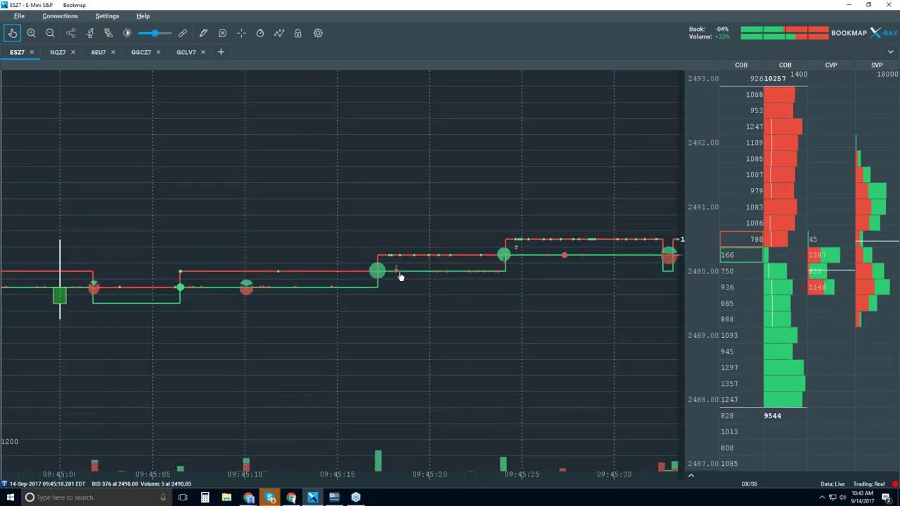
{"action": "scroll", "coordinate": [457, 269], "scroll_direction": "up", "scroll_amount": 3}
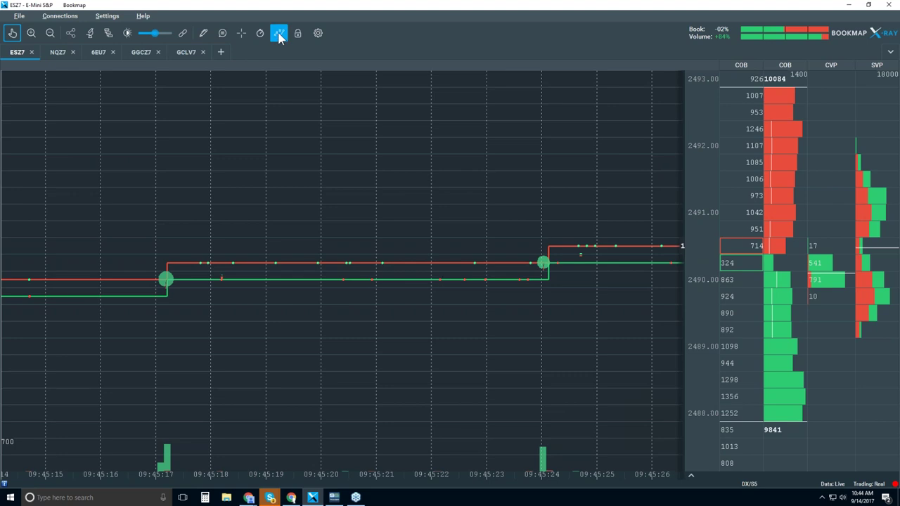
- Turn on the chart's data tooltip and inspect the large volume dots at 09:45:17 and 09:45:24
{"action": "left_click", "coordinate": [222, 33]}
{"action": "mouse_move", "coordinate": [252, 265]}
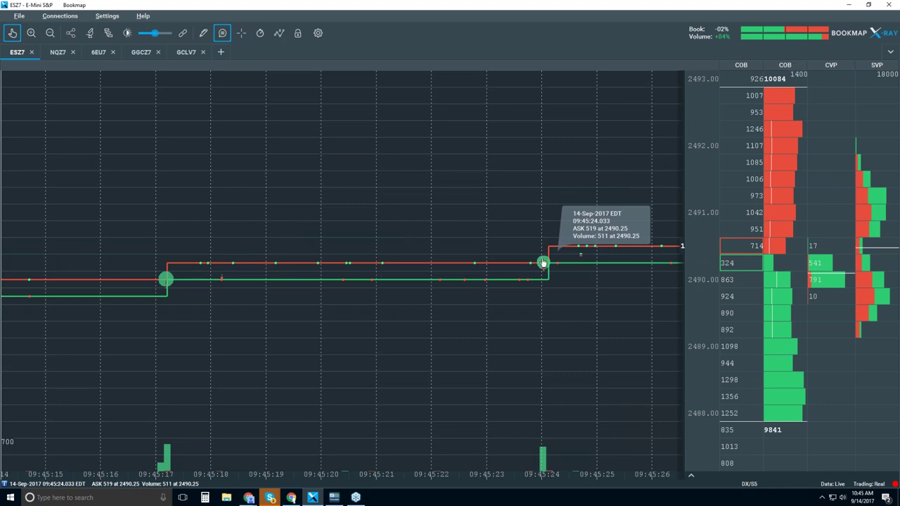
{"action": "mouse_move", "coordinate": [171, 272]}
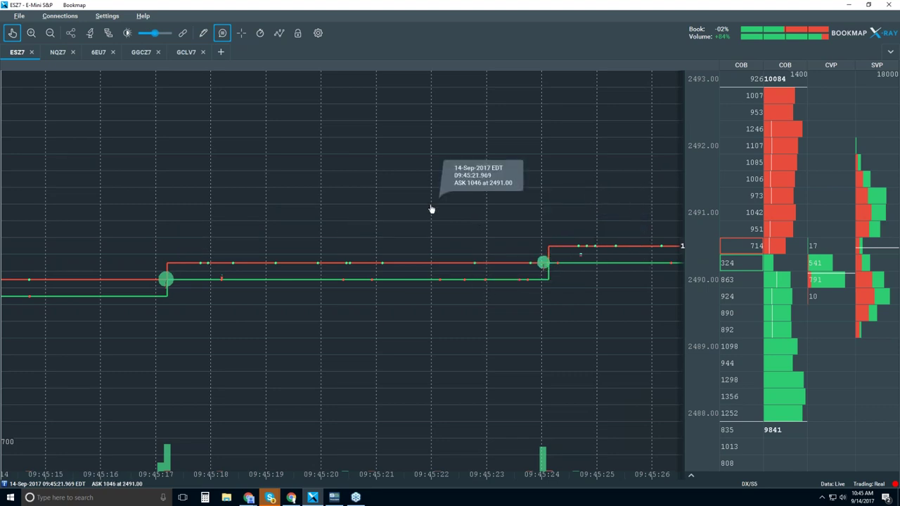
- Review the price moves and volume dots around 09:45 over progressively wider time ranges
{"action": "scroll", "coordinate": [431, 209], "scroll_direction": "down", "scroll_amount": 2}
{"action": "scroll", "coordinate": [432, 209], "scroll_direction": "down", "scroll_amount": 3}
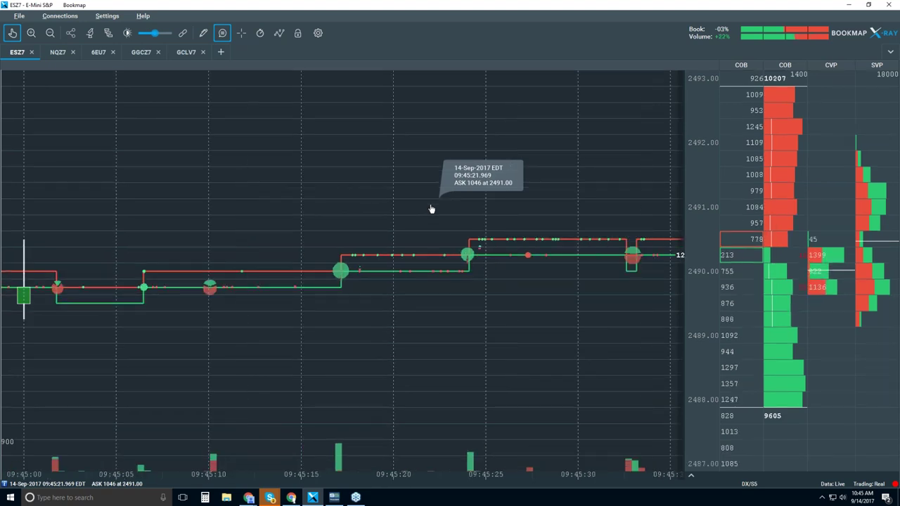
{"action": "scroll", "coordinate": [431, 209], "scroll_direction": "down", "scroll_amount": 5}
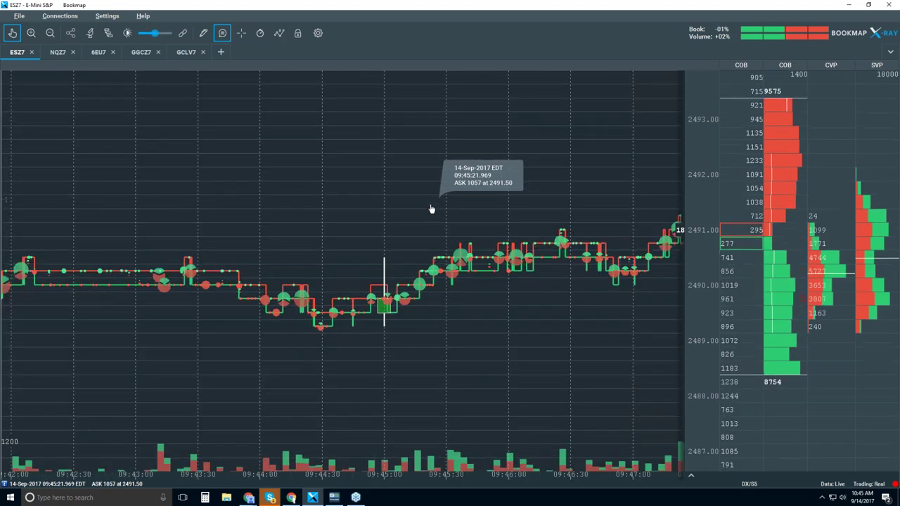
{"action": "scroll", "coordinate": [431, 209], "scroll_direction": "down", "scroll_amount": 1}
{"action": "scroll", "coordinate": [431, 209], "scroll_direction": "down", "scroll_amount": 1}
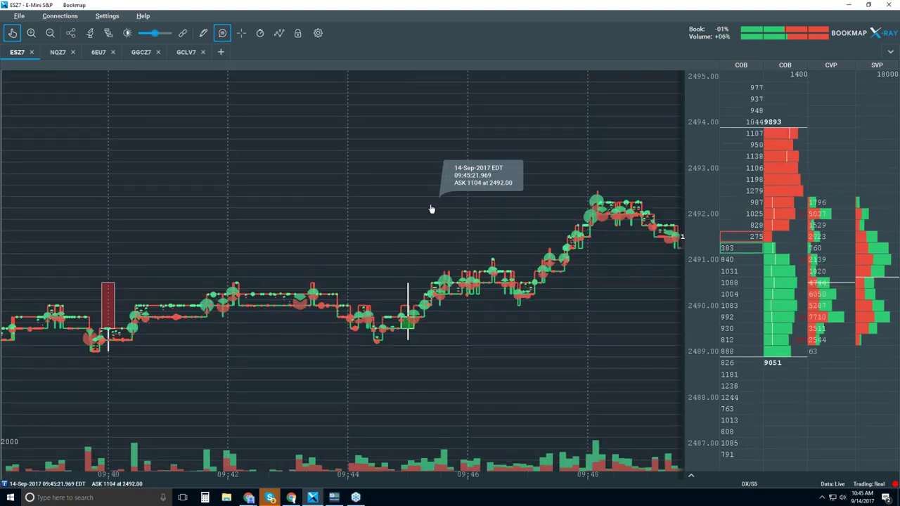
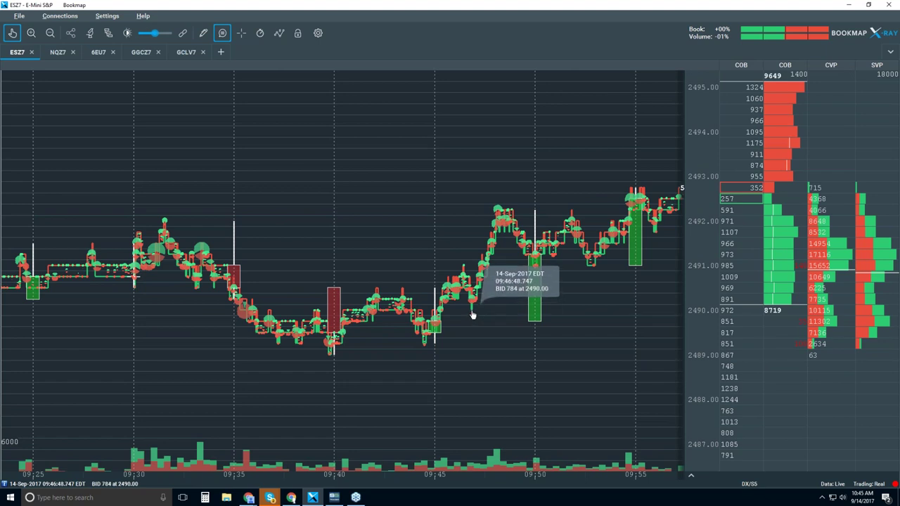
{"action": "scroll", "coordinate": [473, 315], "scroll_direction": "up", "scroll_amount": 3}
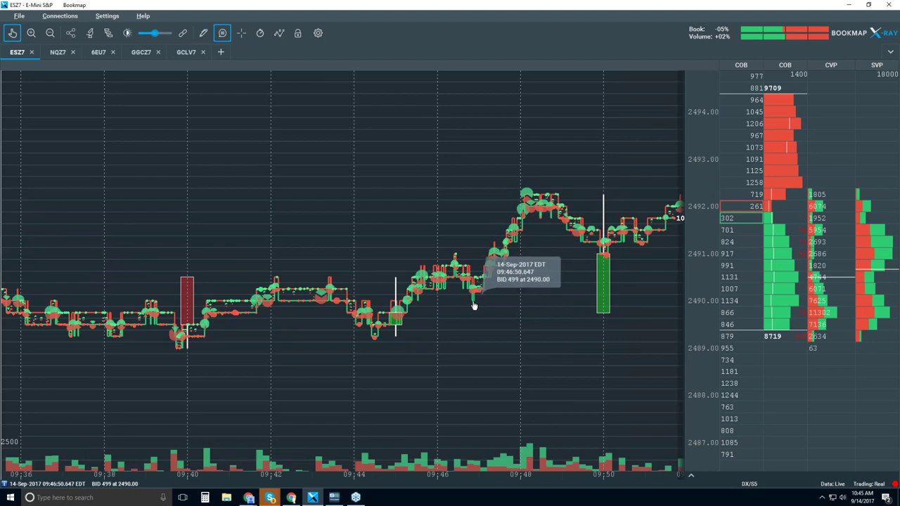
{"action": "scroll", "coordinate": [474, 305], "scroll_direction": "down", "scroll_amount": 4}
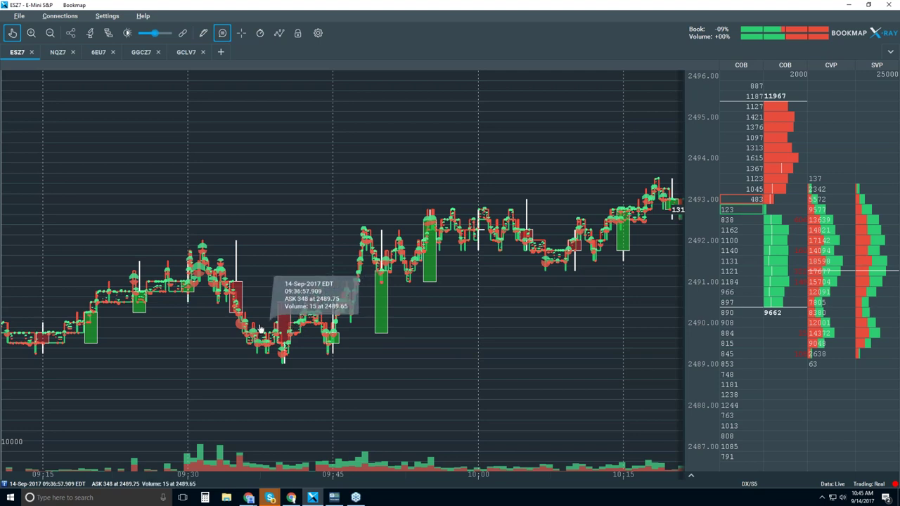
- Examine the volume dot at 09:42:02 on the ask line down to its individual trades at microsecond scale
{"action": "scroll", "coordinate": [290, 331], "scroll_direction": "up", "scroll_amount": 3}
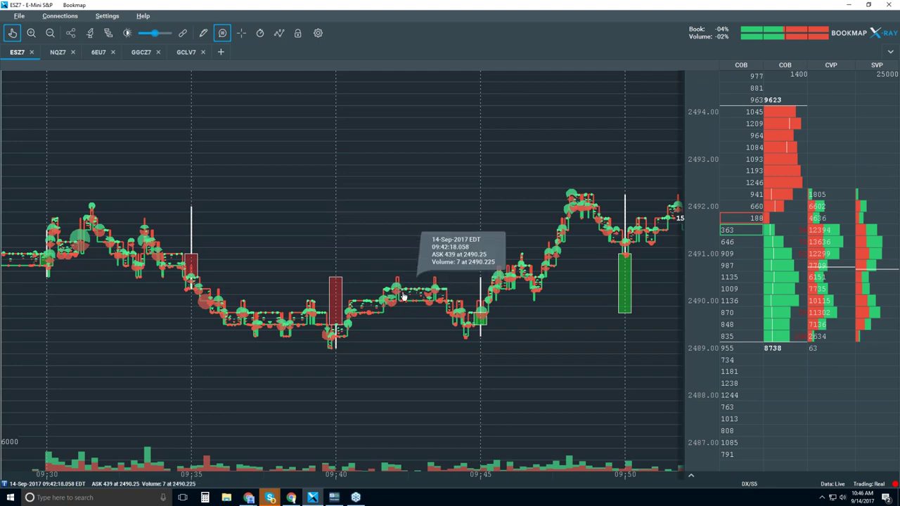
{"action": "scroll", "coordinate": [397, 290], "scroll_direction": "up", "scroll_amount": 2}
{"action": "scroll", "coordinate": [396, 290], "scroll_direction": "up", "scroll_amount": 2}
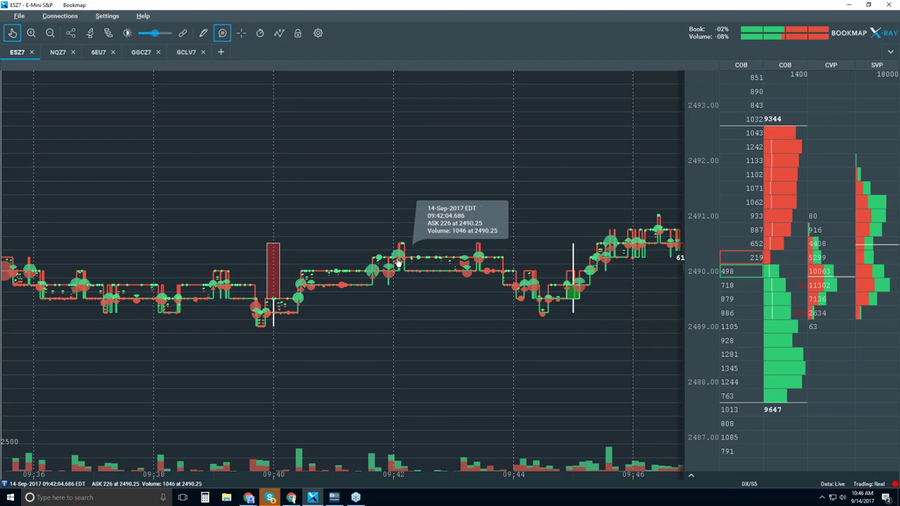
{"action": "scroll", "coordinate": [399, 254], "scroll_direction": "up", "scroll_amount": 2}
{"action": "scroll", "coordinate": [398, 250], "scroll_direction": "up", "scroll_amount": 6}
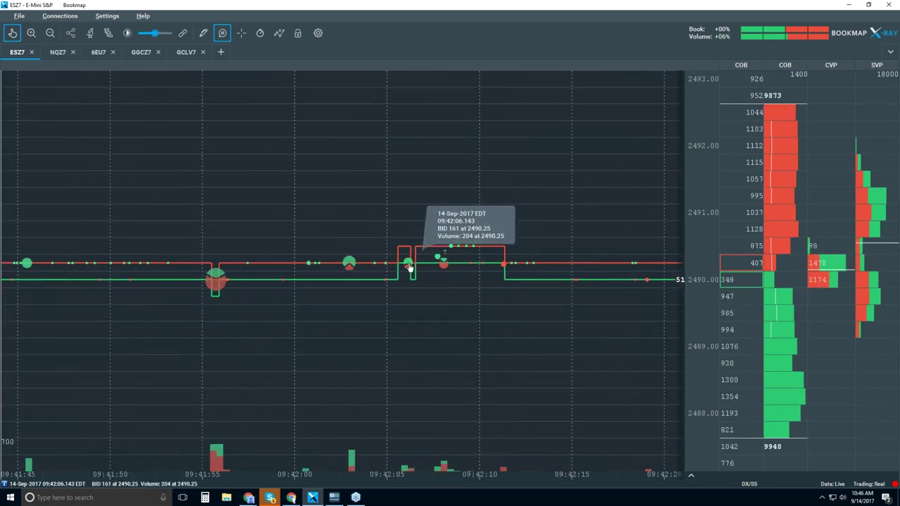
{"action": "scroll", "coordinate": [355, 268], "scroll_direction": "up", "scroll_amount": 5}
{"action": "scroll", "coordinate": [355, 267], "scroll_direction": "up", "scroll_amount": 5}
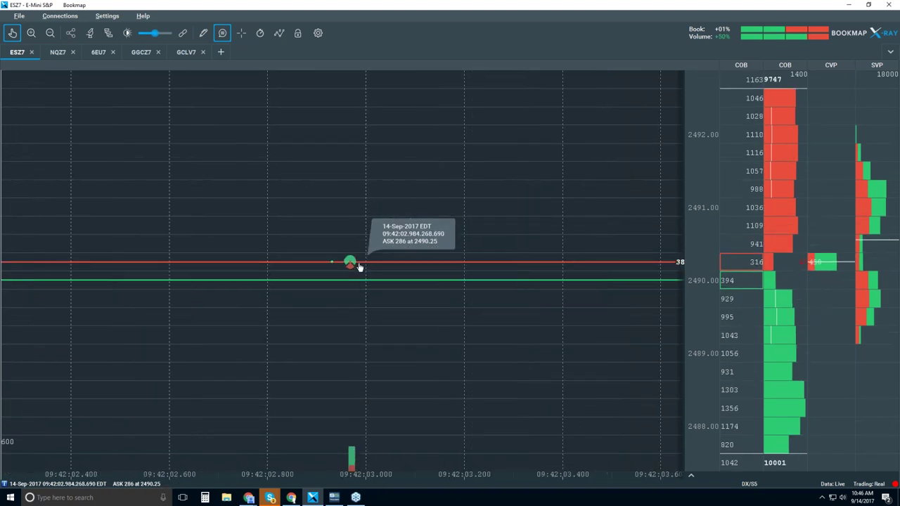
{"action": "scroll", "coordinate": [381, 264], "scroll_direction": "up", "scroll_amount": 6}
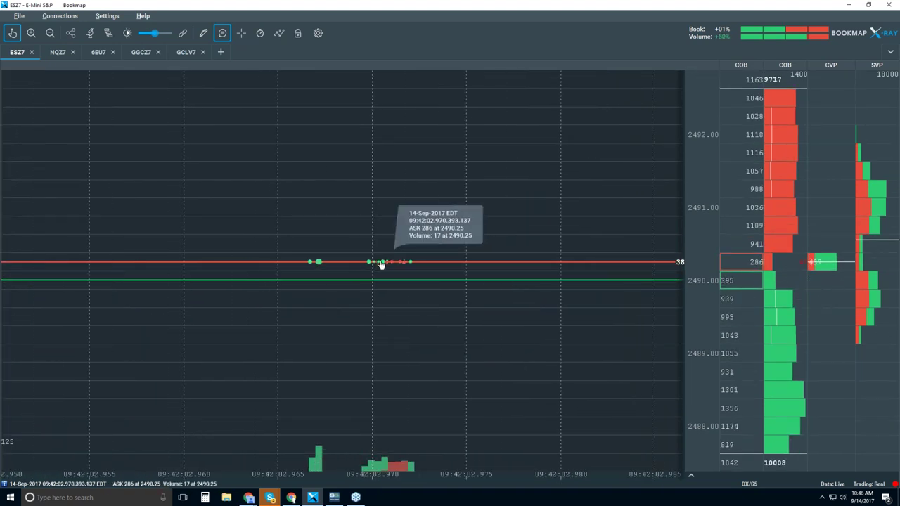
{"action": "scroll", "coordinate": [381, 264], "scroll_direction": "up", "scroll_amount": 3}
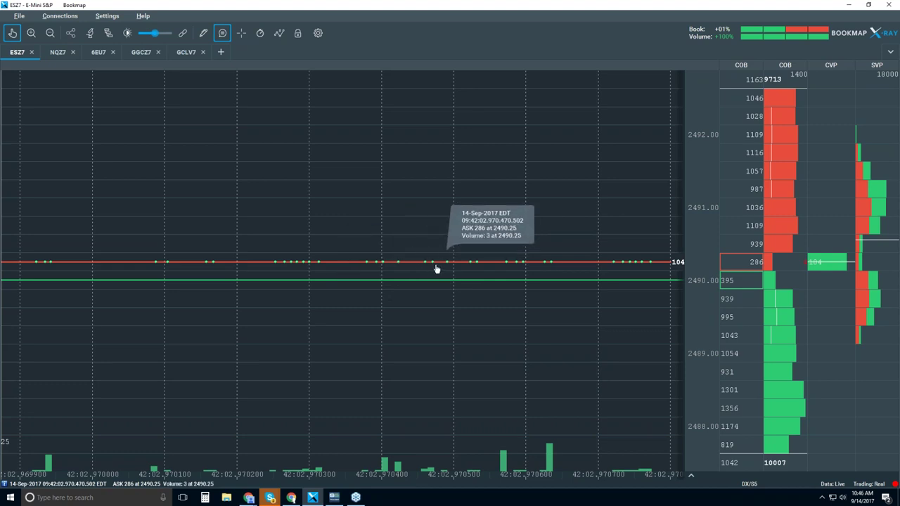
{"action": "scroll", "coordinate": [435, 270], "scroll_direction": "up", "scroll_amount": 1}
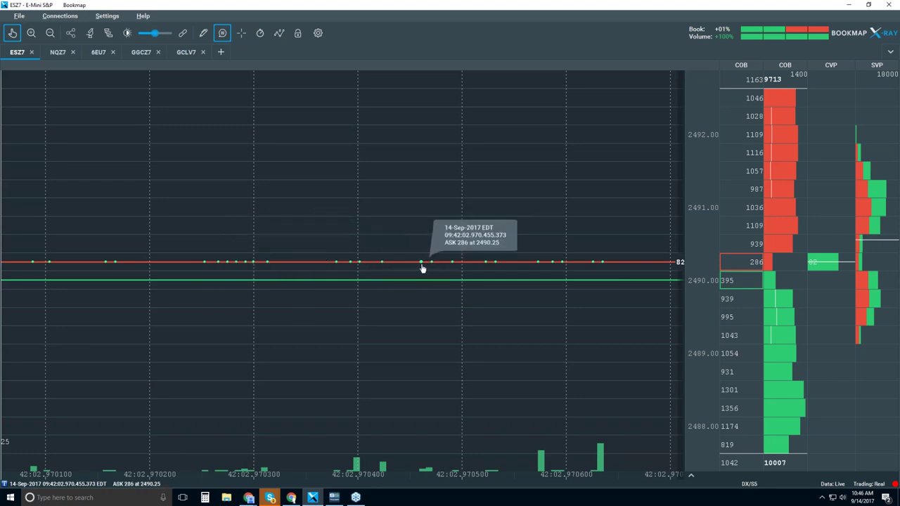
- View the ESZ7 volume dots and candlesticks over the full range from 09:15 to 10:45
{"action": "scroll", "coordinate": [404, 245], "scroll_direction": "down", "scroll_amount": 3}
{"action": "scroll", "coordinate": [404, 244], "scroll_direction": "down", "scroll_amount": 10}
{"action": "scroll", "coordinate": [404, 245], "scroll_direction": "down", "scroll_amount": 5}
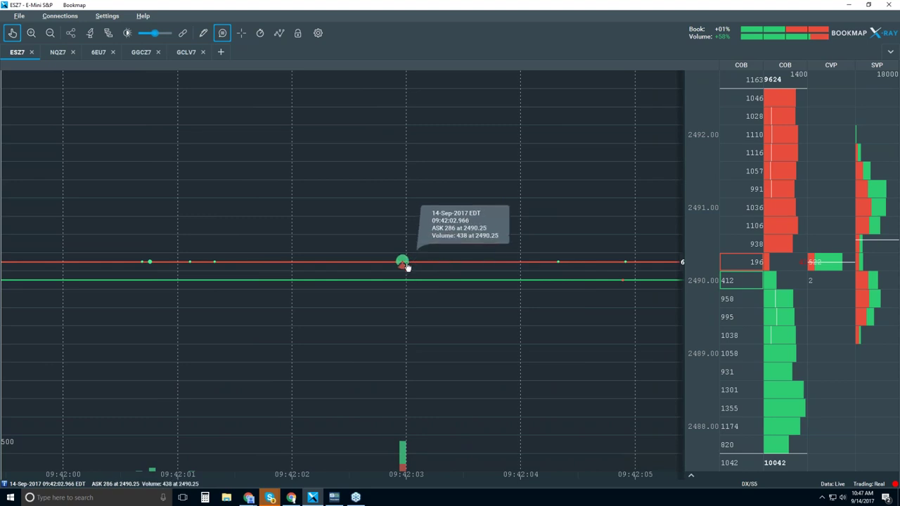
{"action": "scroll", "coordinate": [406, 267], "scroll_direction": "down", "scroll_amount": 10}
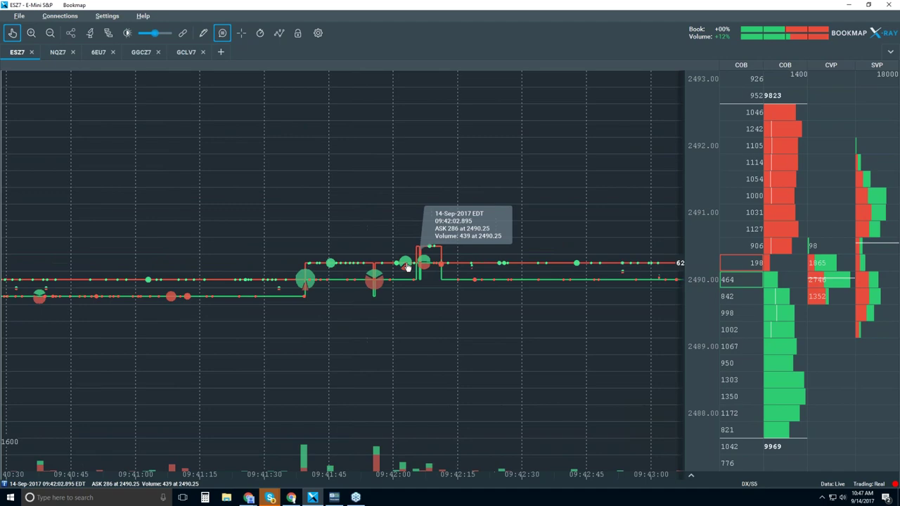
{"action": "scroll", "coordinate": [407, 267], "scroll_direction": "down", "scroll_amount": 5}
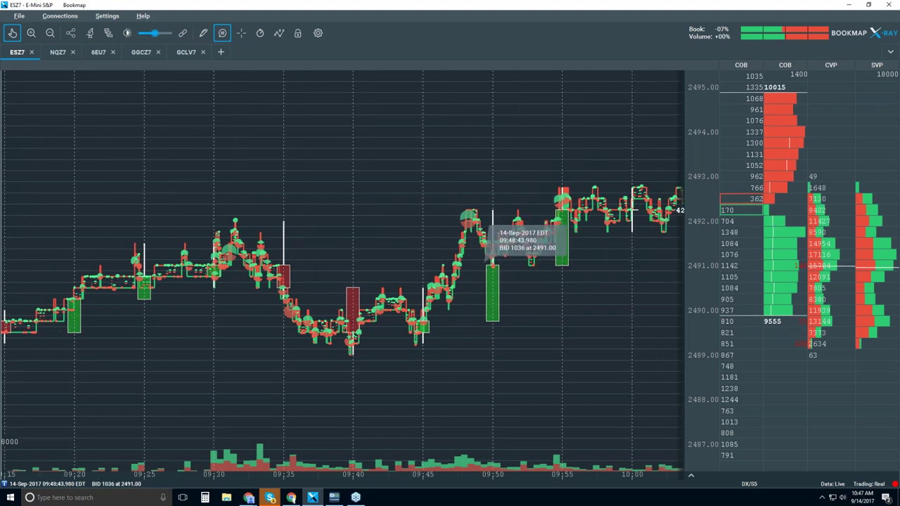
{"action": "scroll", "coordinate": [469, 275], "scroll_direction": "down", "scroll_amount": 3}
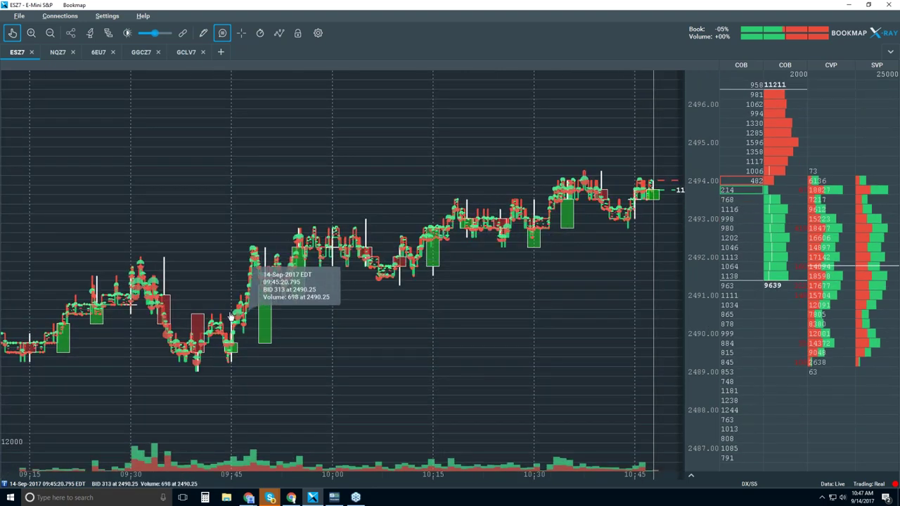
- Examine the ESZ7 volume dots and candlesticks between about 09:30 and 10:15
{"action": "scroll", "coordinate": [242, 310], "scroll_direction": "up", "scroll_amount": 2}
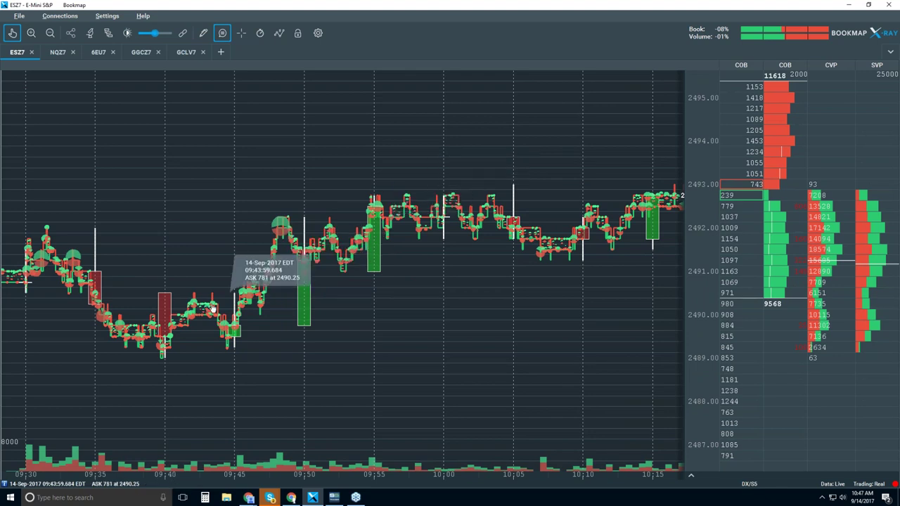
{"action": "left_click_drag", "start_coordinate": [237, 313], "coordinate": [265, 259]}
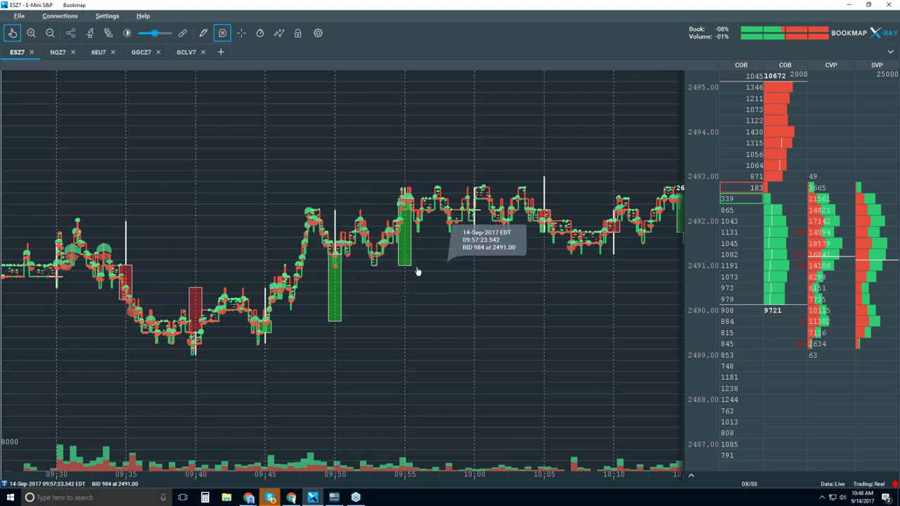
{"action": "left_click_drag", "start_coordinate": [407, 278], "coordinate": [422, 277]}
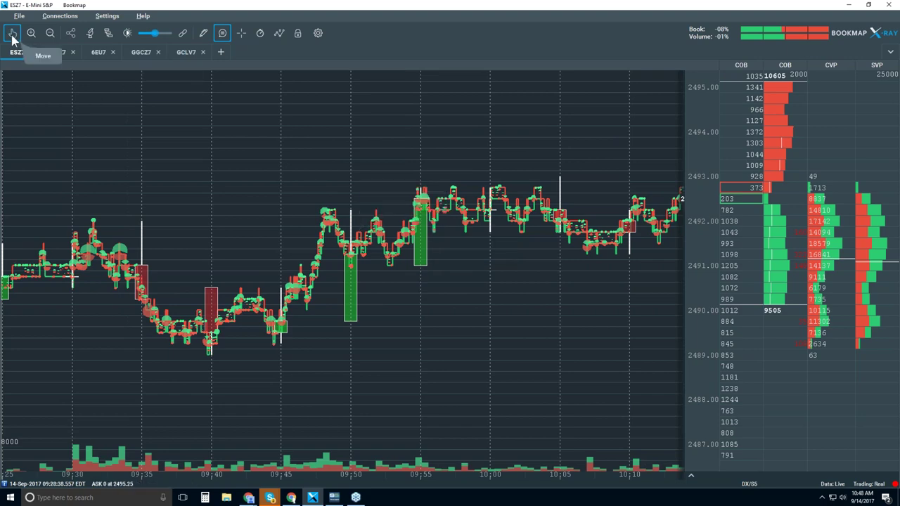
- Turn off the Move tool and bring the ESZ7 chart back to current prices, covering 10:00 to 10:45
{"action": "left_click", "coordinate": [12, 32]}
{"action": "scroll", "coordinate": [380, 245], "scroll_direction": "down", "scroll_amount": 1}
{"action": "scroll", "coordinate": [380, 245], "scroll_direction": "down", "scroll_amount": 1}
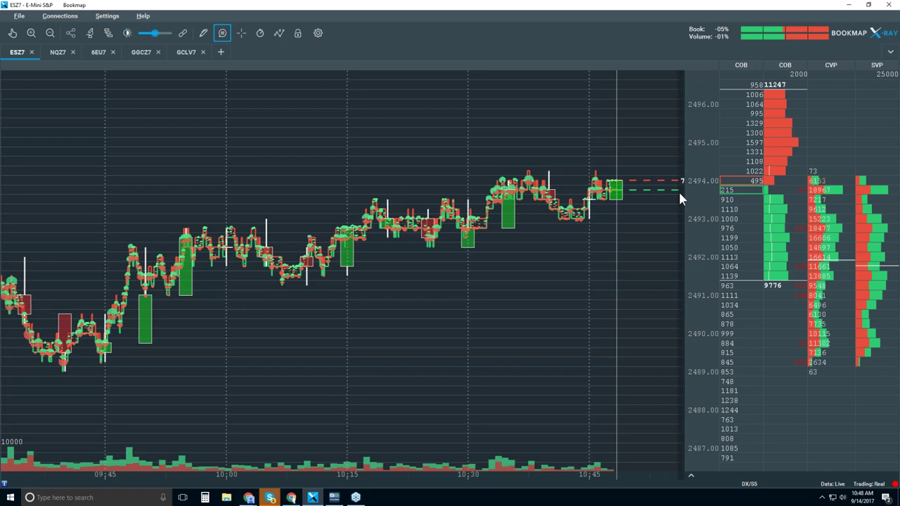
{"action": "mouse_move", "coordinate": [580, 168]}
{"action": "scroll", "coordinate": [581, 163], "scroll_direction": "up", "scroll_amount": 2}
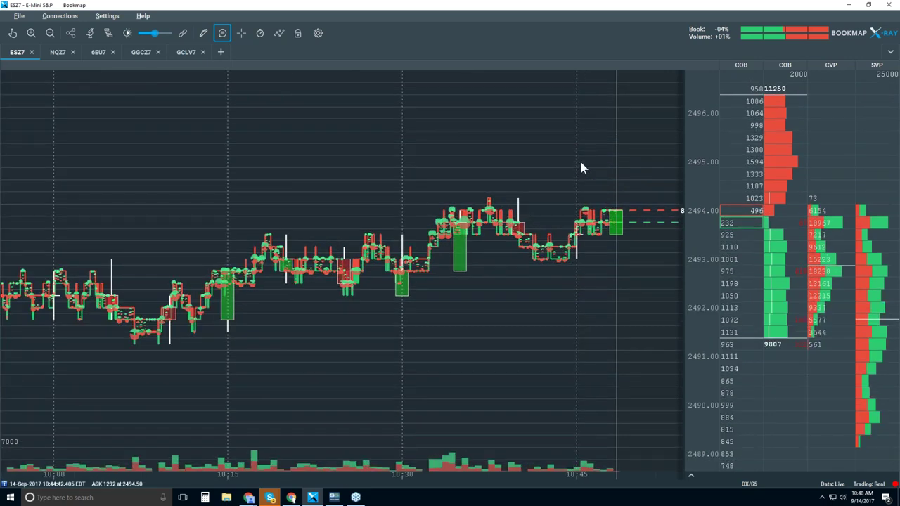
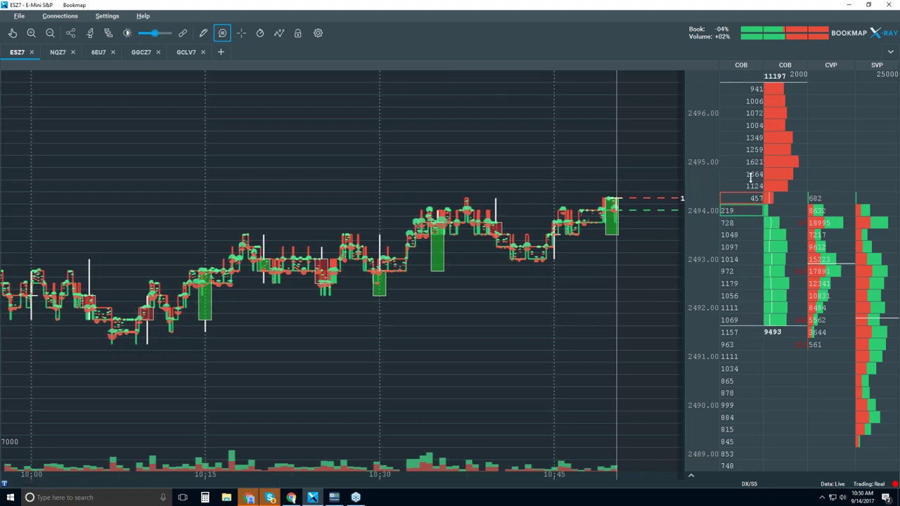
- Turn on the Heatmap and Extended display options for the ESZ7 chart
{"action": "left_click", "coordinate": [279, 33]}
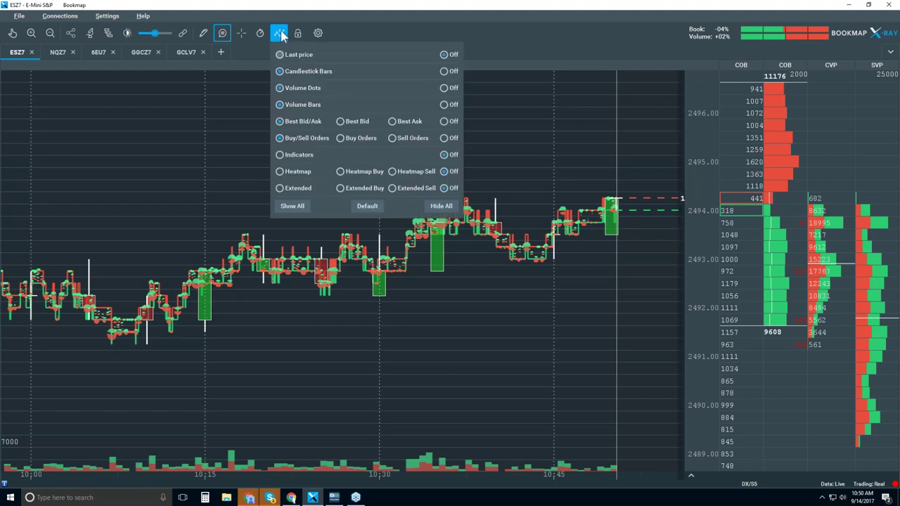
{"action": "left_click", "coordinate": [300, 171]}
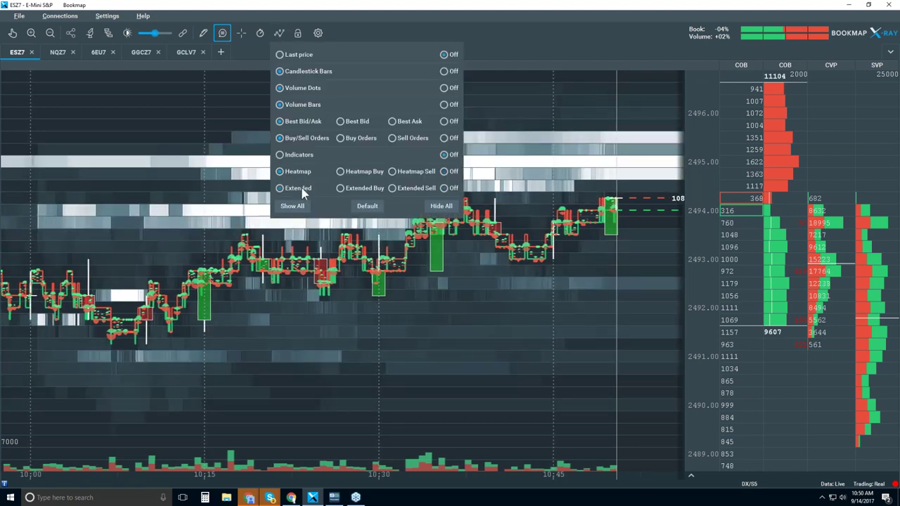
{"action": "left_click", "coordinate": [462, 290]}
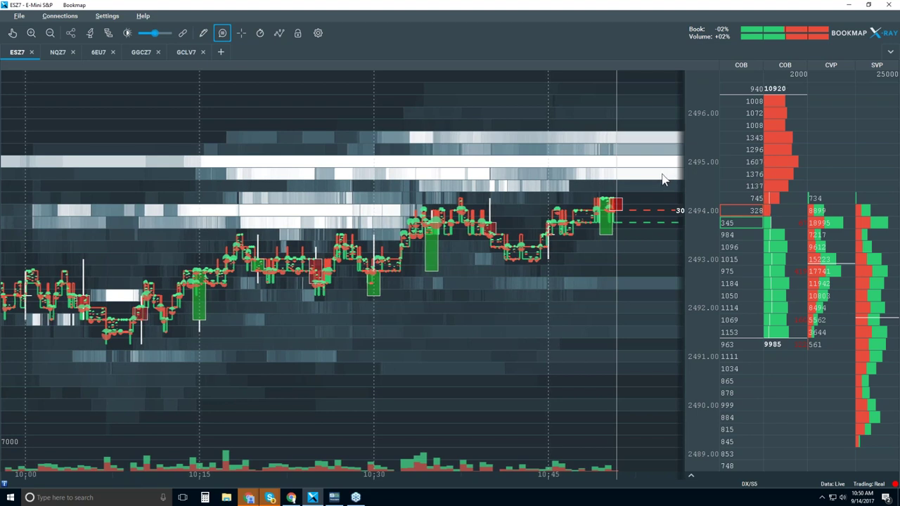
- Lower the heatmap's black cut-off slightly and set its brightness to 50 in the contrast configuration
{"action": "mouse_move", "coordinate": [154, 34]}
{"action": "left_mouse_down"}
{"action": "mouse_move", "coordinate": [162, 34]}
{"action": "mouse_move", "coordinate": [153, 33]}
{"action": "left_mouse_up"}
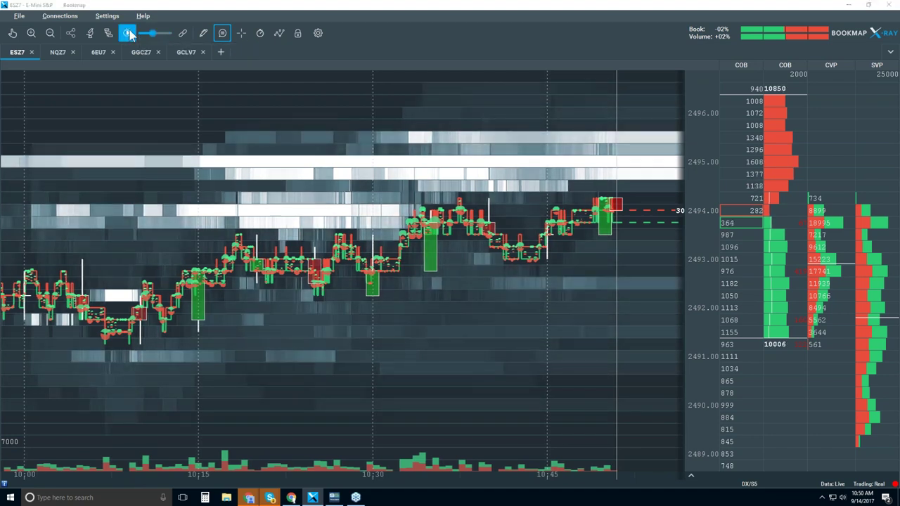
{"action": "left_click", "coordinate": [128, 33]}
{"action": "left_click_drag", "start_coordinate": [417, 97], "coordinate": [292, 96]}
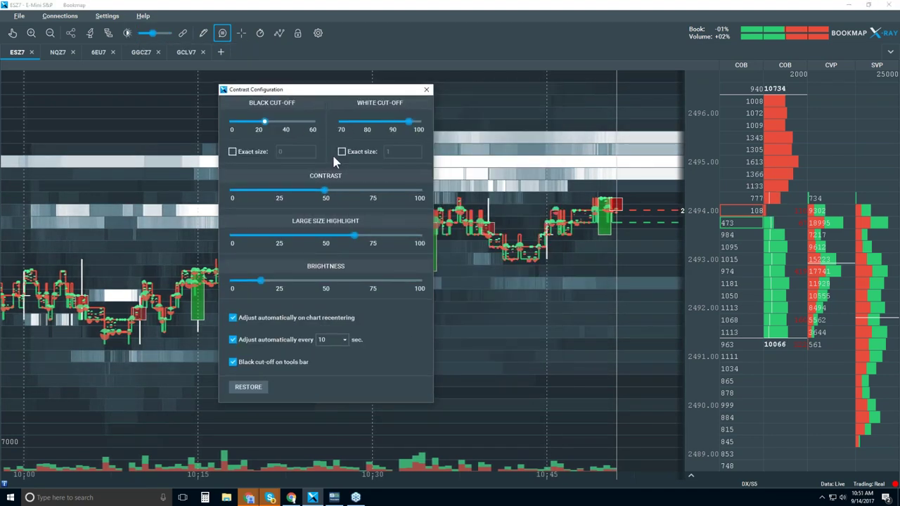
{"action": "left_click_drag", "start_coordinate": [262, 280], "coordinate": [328, 283]}
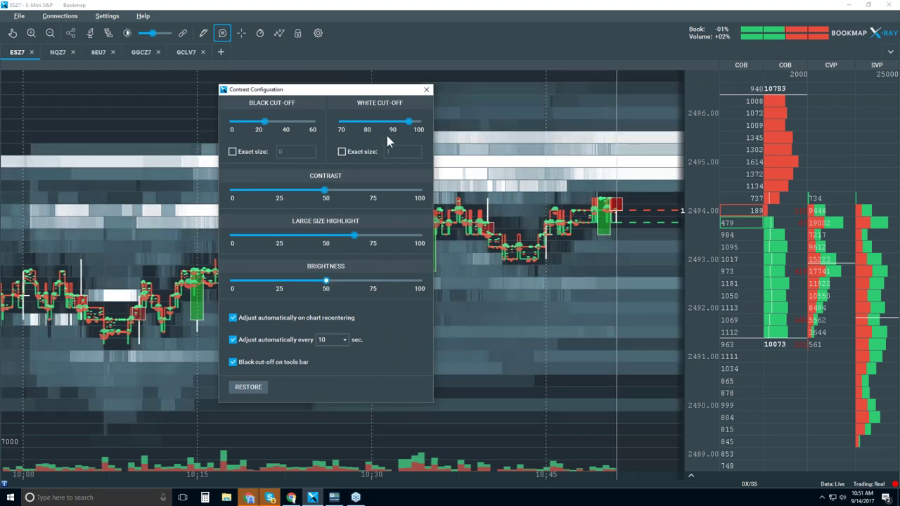
- Set the heatmap's white cut-off to about 98 and the large size highlight to about 31
{"action": "mouse_move", "coordinate": [409, 122]}
{"action": "left_mouse_down"}
{"action": "mouse_move", "coordinate": [399, 122]}
{"action": "mouse_move", "coordinate": [414, 122]}
{"action": "left_mouse_up"}
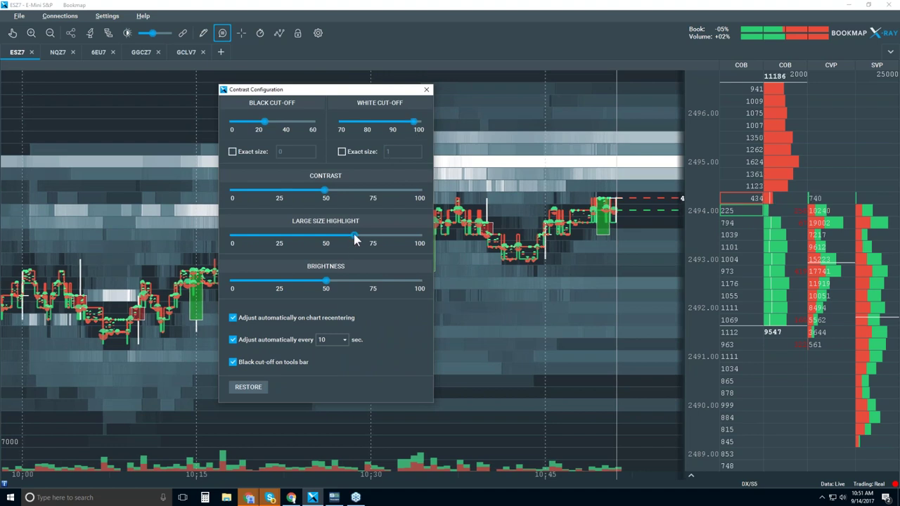
{"action": "left_click_drag", "start_coordinate": [354, 235], "coordinate": [289, 237]}
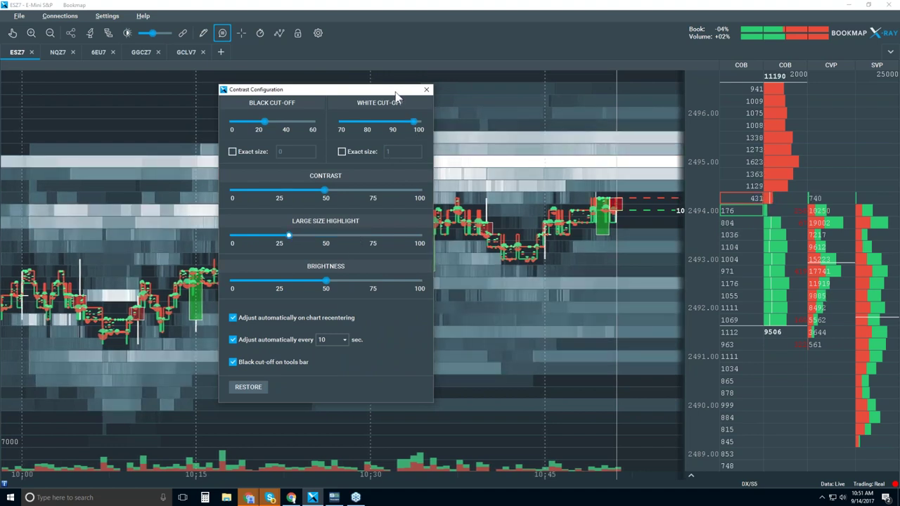
{"action": "left_click_drag", "start_coordinate": [400, 92], "coordinate": [391, 93]}
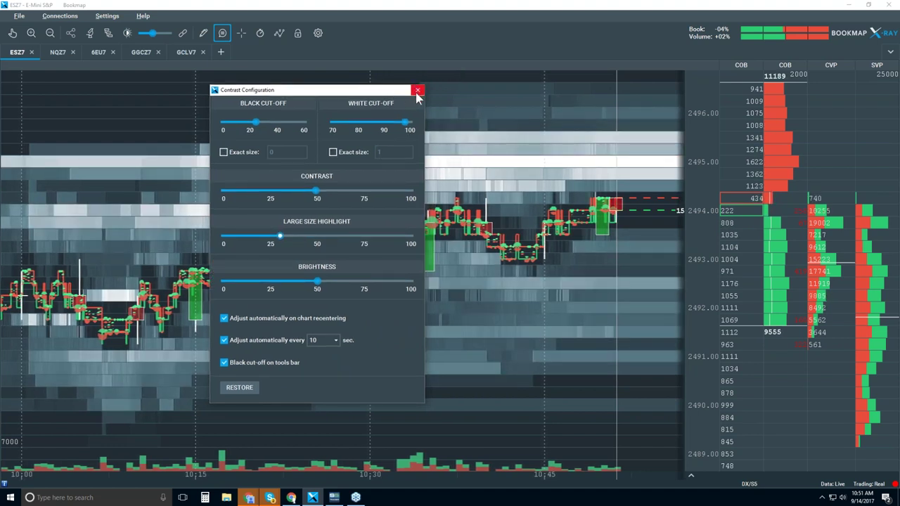
{"action": "left_click", "coordinate": [417, 92]}
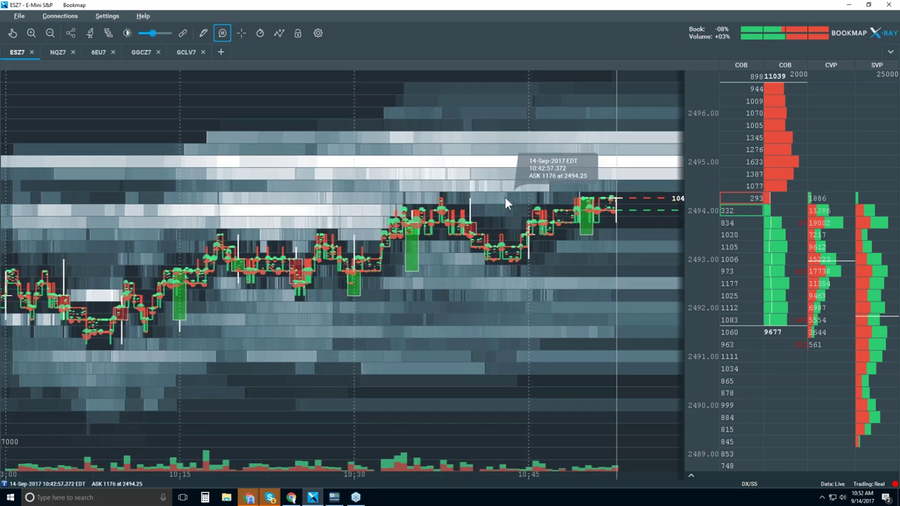
- Turn off the data tooltip and examine the heatmap's liquidity bands near 2495.00 over wider and narrower time ranges
{"action": "left_click", "coordinate": [222, 33]}
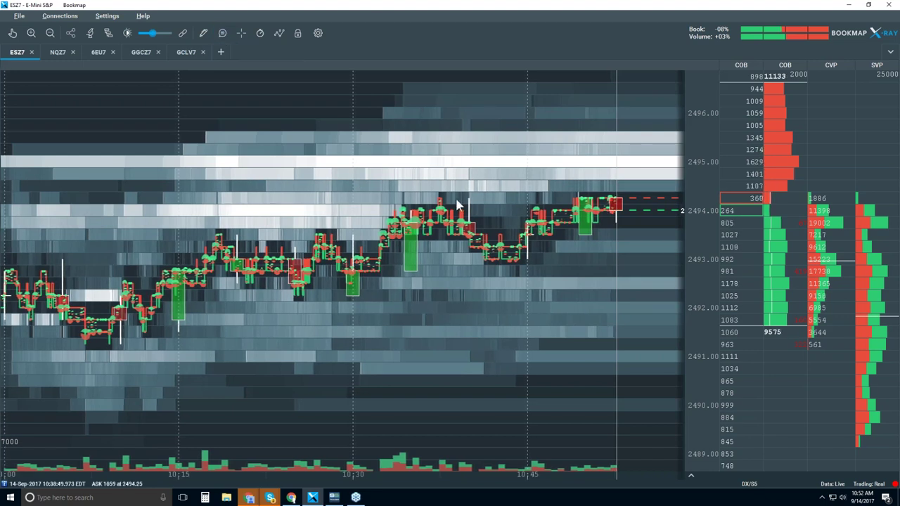
{"action": "scroll", "coordinate": [457, 204], "scroll_direction": "down", "scroll_amount": 3}
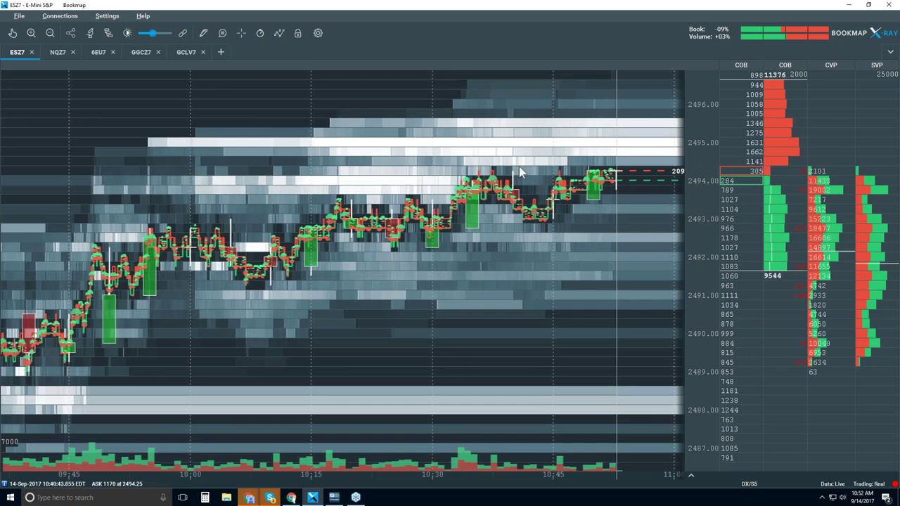
{"action": "scroll", "coordinate": [519, 167], "scroll_direction": "up", "scroll_amount": 2}
{"action": "scroll", "coordinate": [519, 166], "scroll_direction": "up", "scroll_amount": 1}
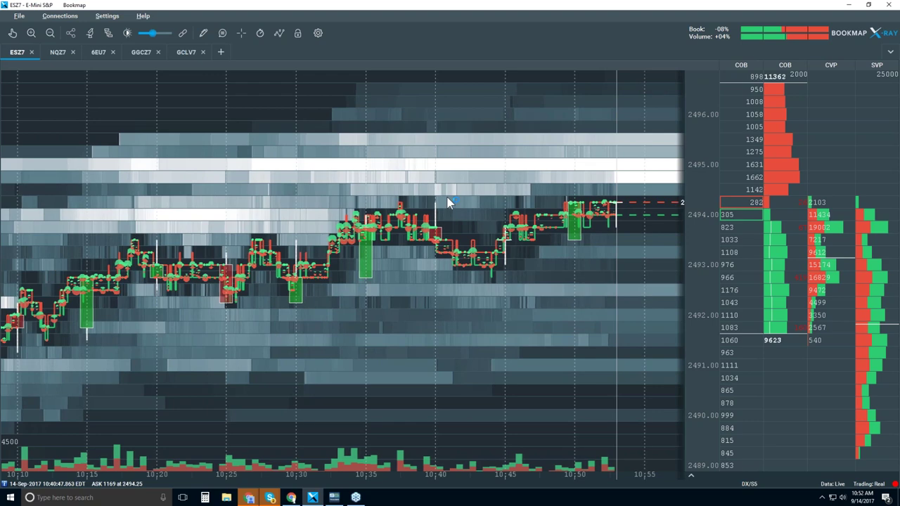
{"action": "scroll", "coordinate": [448, 203], "scroll_direction": "down", "scroll_amount": 2}
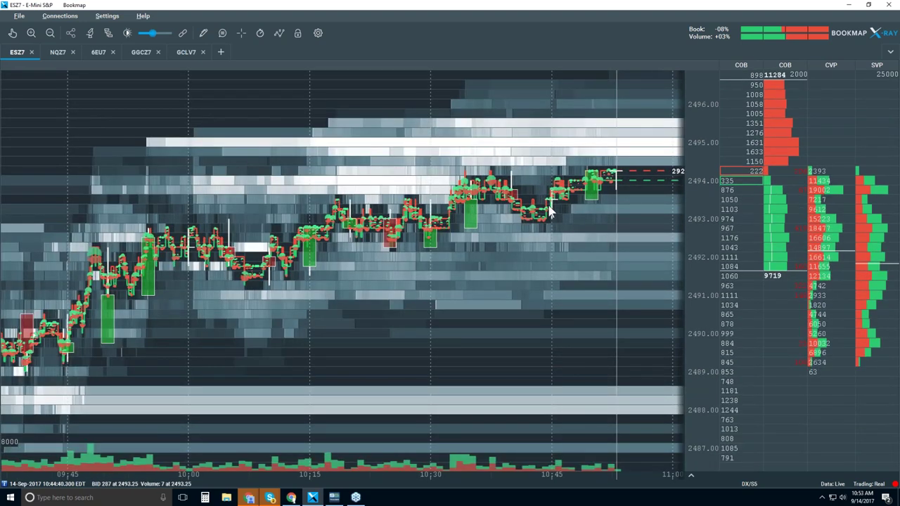
{"action": "scroll", "coordinate": [551, 213], "scroll_direction": "up", "scroll_amount": 2}
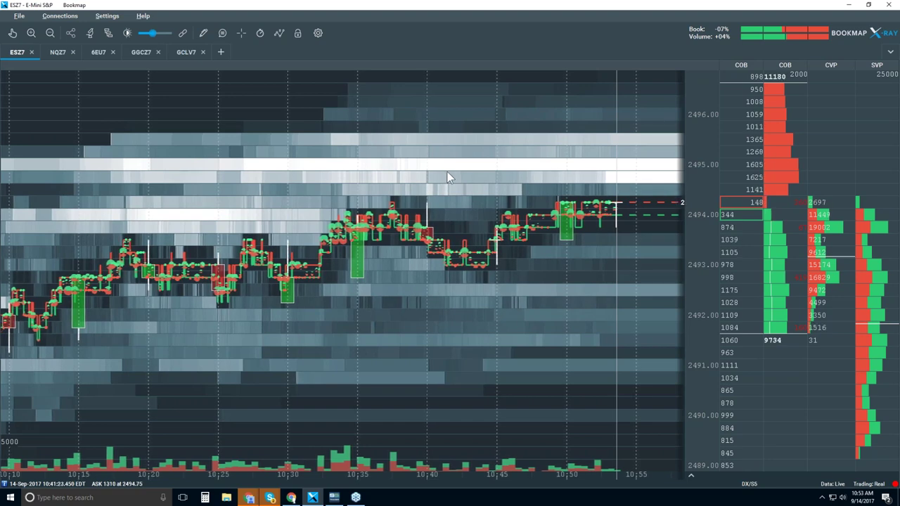
- Compare the ESZ7 heatmap's wide view from 09:45 with a close view of 10:25 to 10:55
{"action": "scroll", "coordinate": [447, 176], "scroll_direction": "down", "scroll_amount": 3}
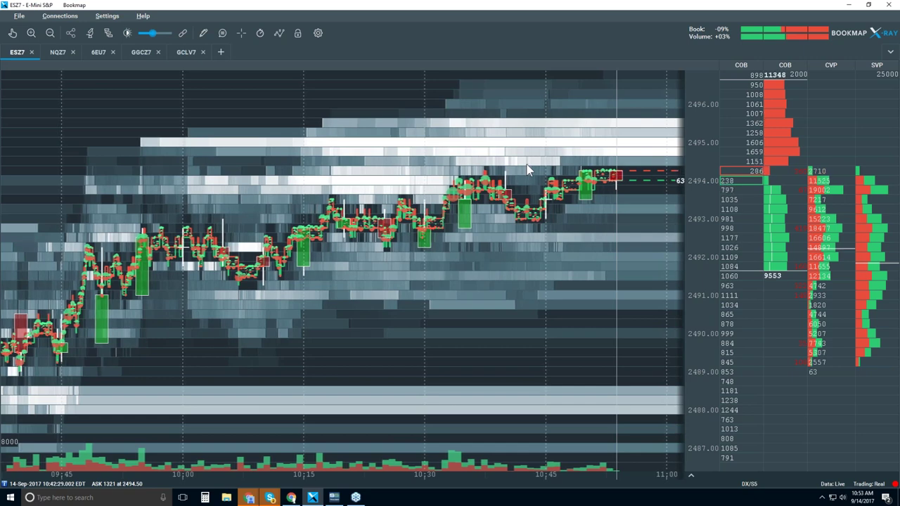
{"action": "scroll", "coordinate": [557, 158], "scroll_direction": "up", "scroll_amount": 1}
{"action": "scroll", "coordinate": [557, 158], "scroll_direction": "up", "scroll_amount": 1}
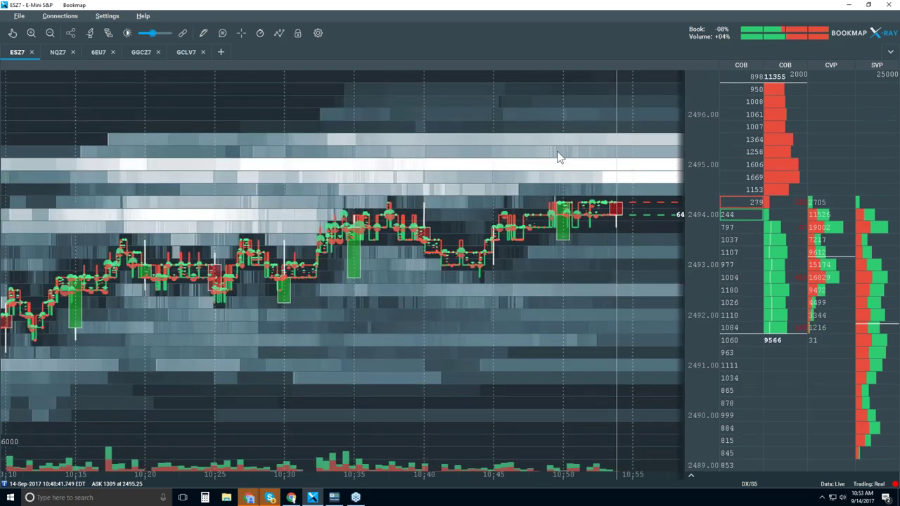
{"action": "scroll", "coordinate": [557, 158], "scroll_direction": "up", "scroll_amount": 1}
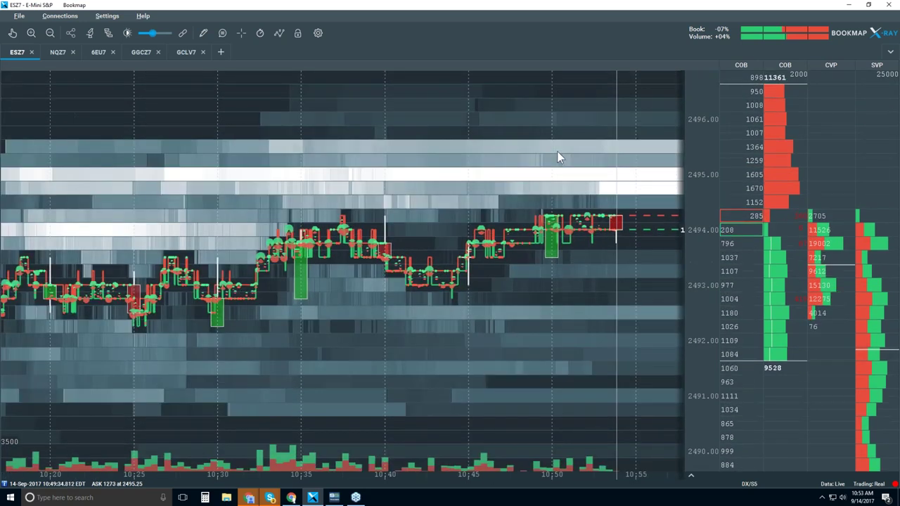
{"action": "scroll", "coordinate": [558, 157], "scroll_direction": "up", "scroll_amount": 1}
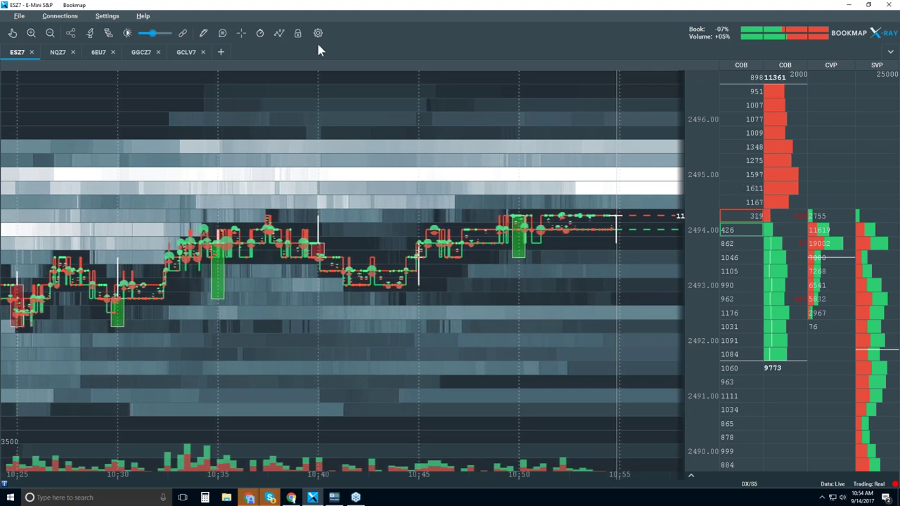
- Turn on the data tooltip to inspect order sizes in the heatmap above the price, and turn it off again
{"action": "left_click", "coordinate": [222, 33]}
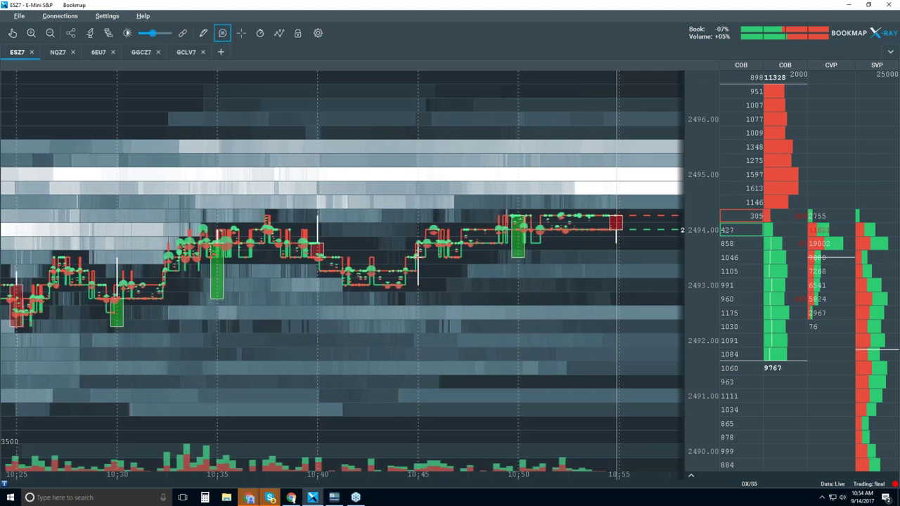
{"action": "mouse_move", "coordinate": [571, 195]}
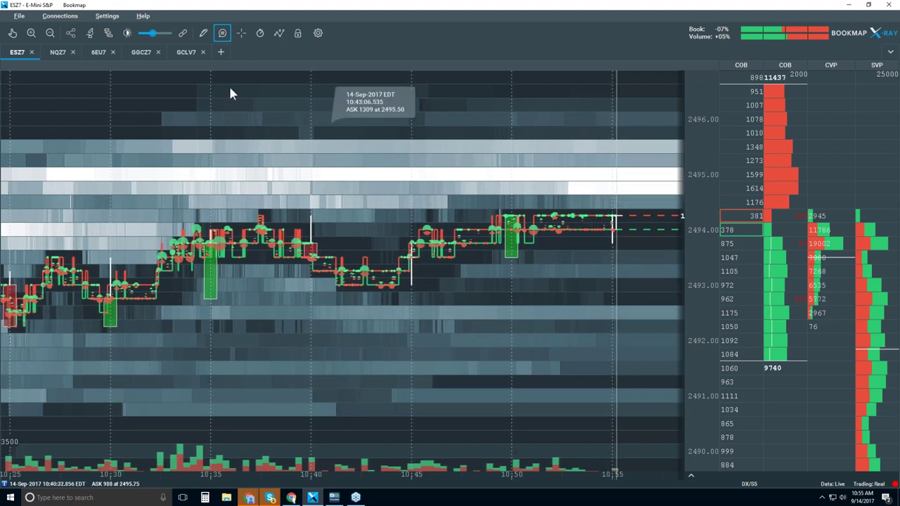
{"action": "left_click", "coordinate": [222, 33]}
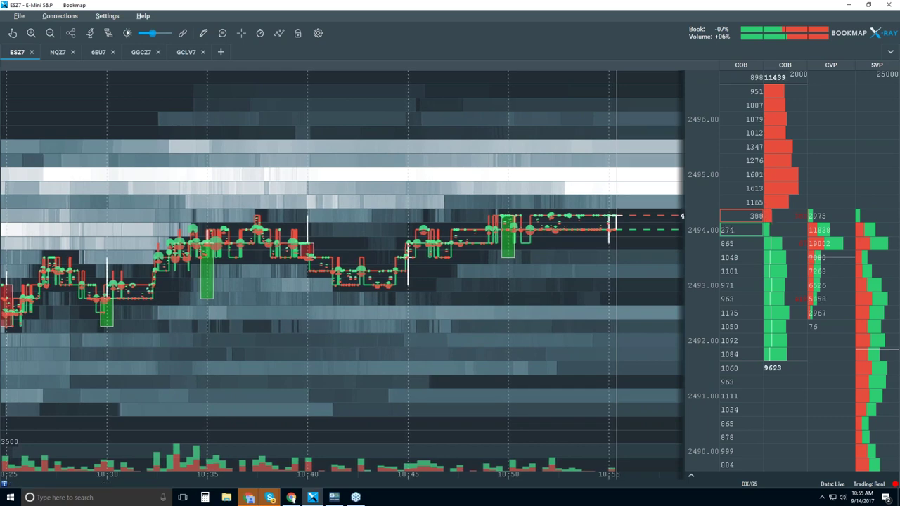
- Review the ESZ7 heatmap and price moves over progressively wider time ranges back to 09:15
{"action": "scroll", "coordinate": [568, 248], "scroll_direction": "down", "scroll_amount": 1}
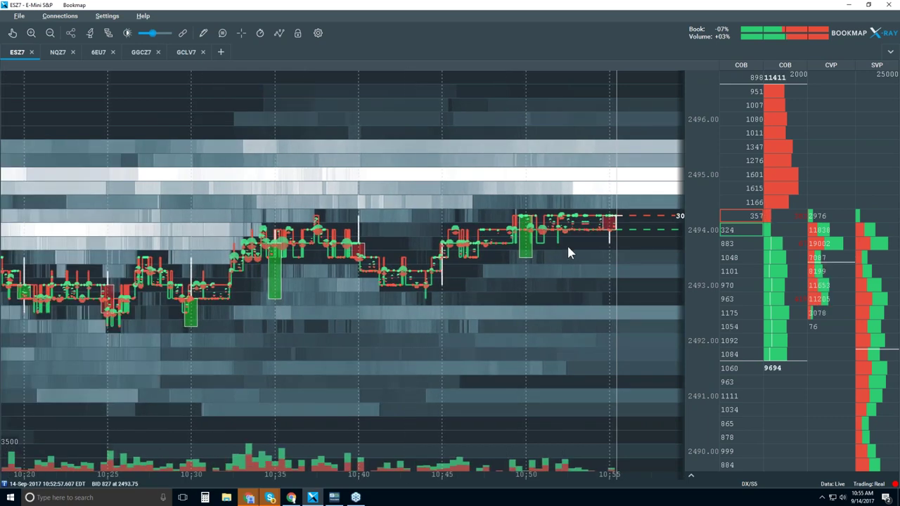
{"action": "scroll", "coordinate": [568, 248], "scroll_direction": "down", "scroll_amount": 1}
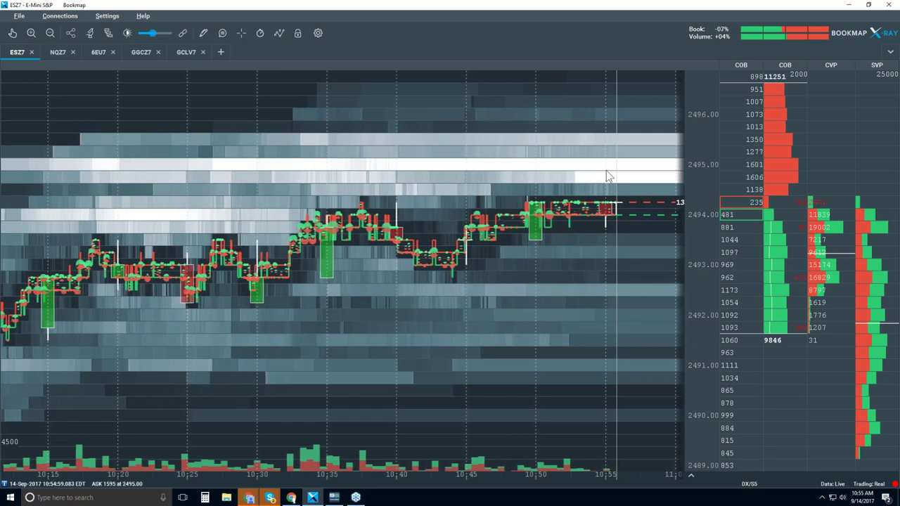
{"action": "scroll", "coordinate": [512, 211], "scroll_direction": "down", "scroll_amount": 3}
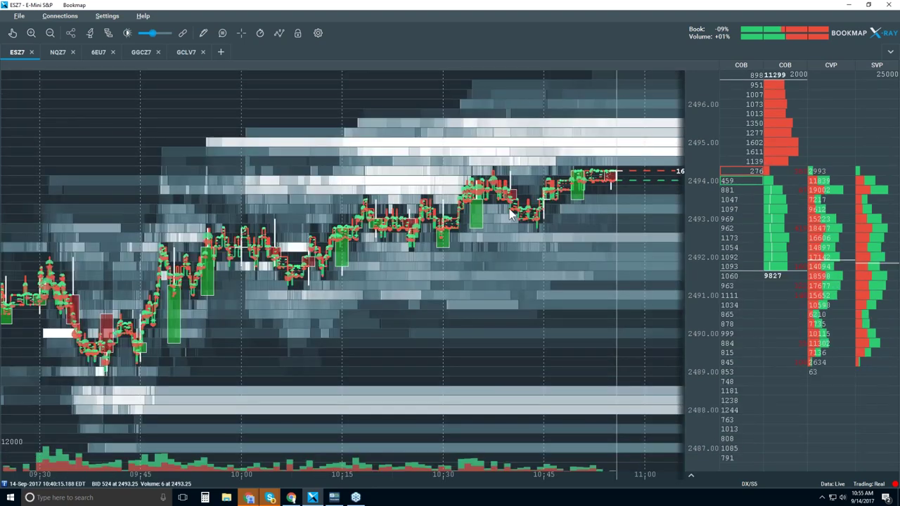
{"action": "scroll", "coordinate": [509, 208], "scroll_direction": "down", "scroll_amount": 1}
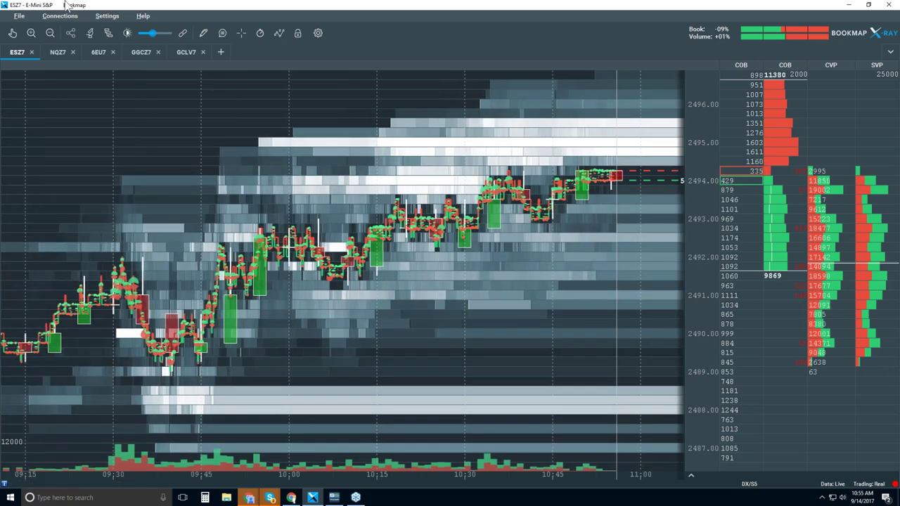
- Switch to the NQZ7 chart and examine its heatmap liquidity and price moves between 10:30 and 10:55
{"action": "left_click", "coordinate": [55, 52]}
{"action": "scroll", "coordinate": [351, 122], "scroll_direction": "down", "scroll_amount": 3}
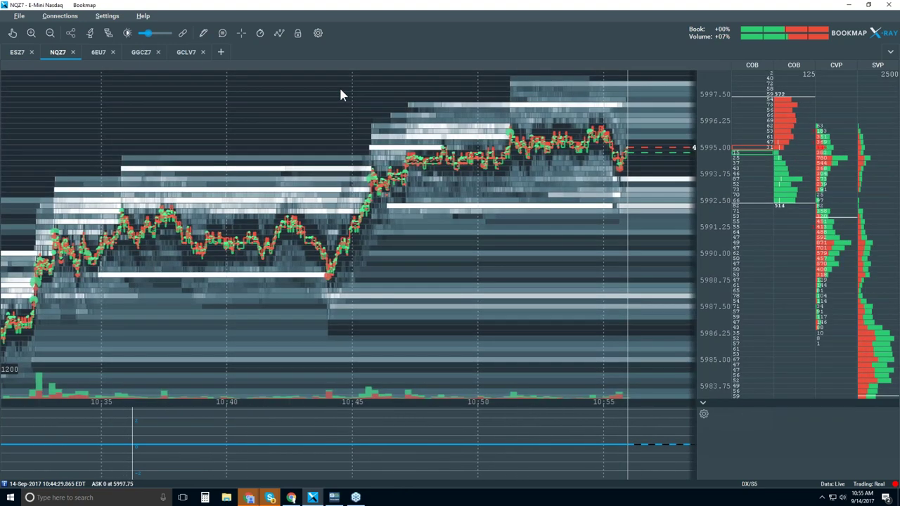
{"action": "scroll", "coordinate": [340, 92], "scroll_direction": "down", "scroll_amount": 1}
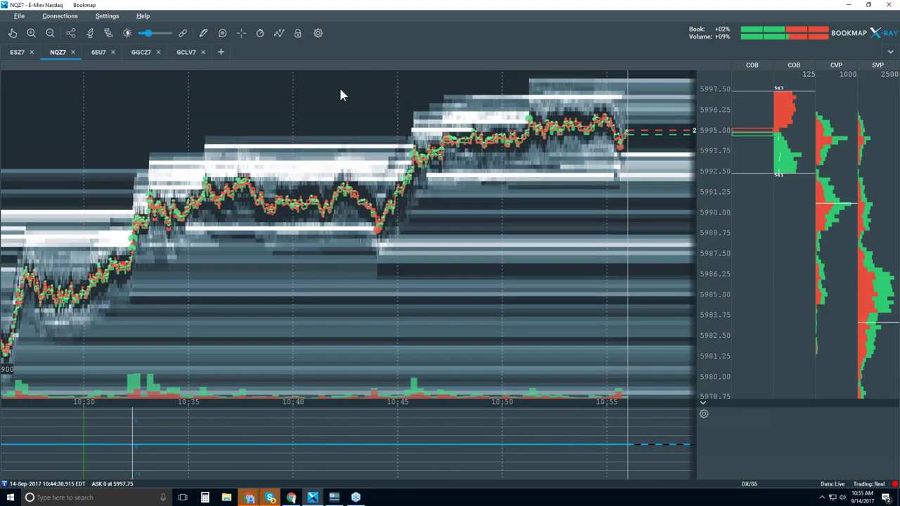
{"action": "scroll", "coordinate": [372, 147], "scroll_direction": "up", "scroll_amount": 1}
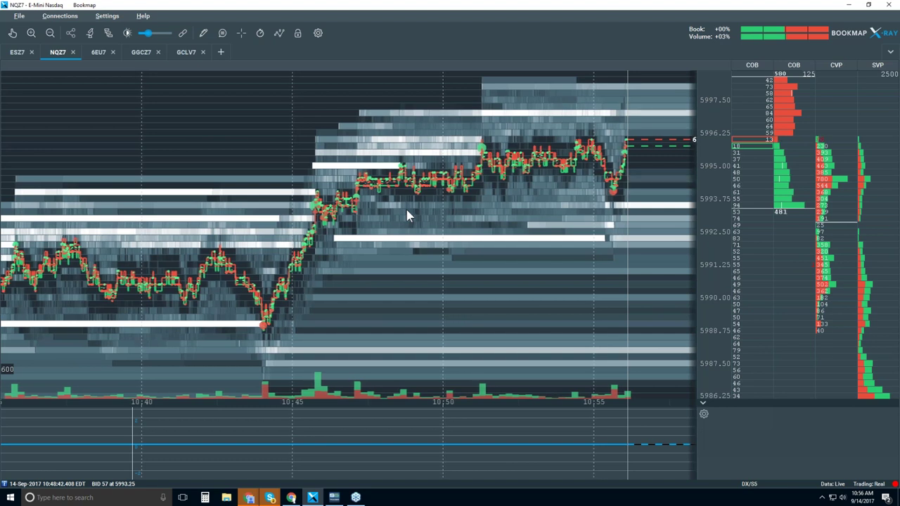
- Review the NQZ7 heatmap and price rise over a wider time range going back to 10:30
{"action": "scroll", "coordinate": [263, 225], "scroll_direction": "down", "scroll_amount": 2}
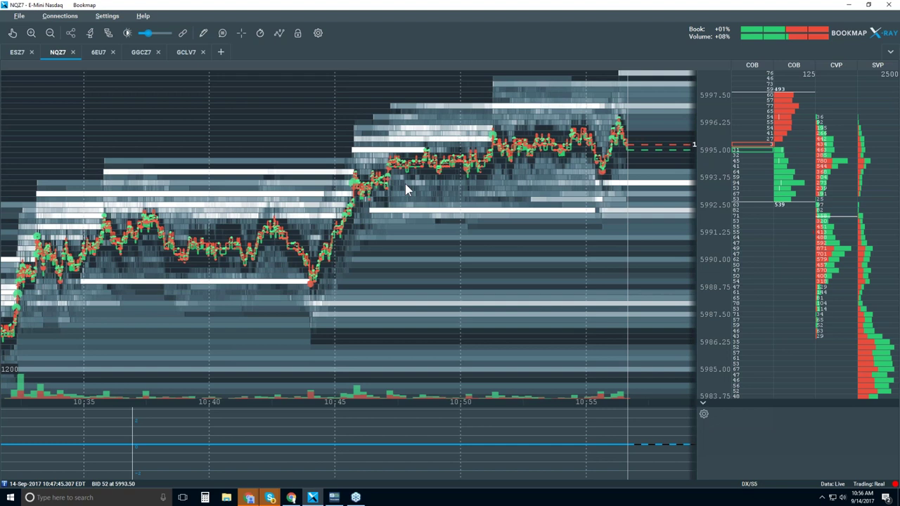
{"action": "scroll", "coordinate": [406, 189], "scroll_direction": "down", "scroll_amount": 2}
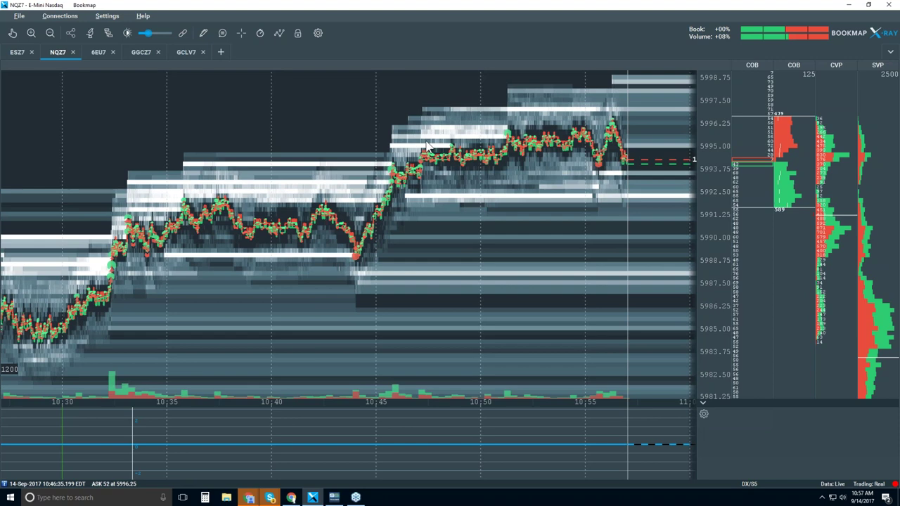
- Switch to the GCLV7 crude oil chart and compare its heatmap's wide view from 10:00 with closer views from 10:20 and 10:35
{"action": "left_click", "coordinate": [187, 52]}
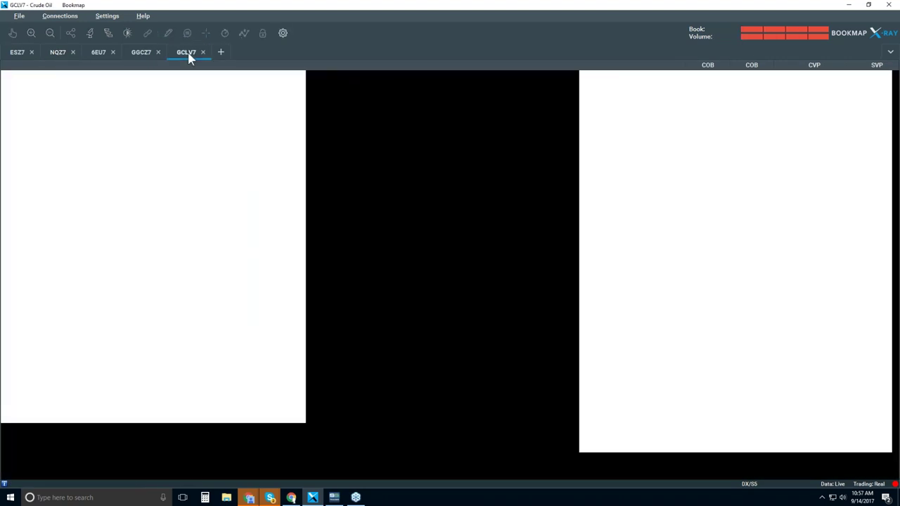
{"action": "scroll", "coordinate": [329, 151], "scroll_direction": "down", "scroll_amount": 3}
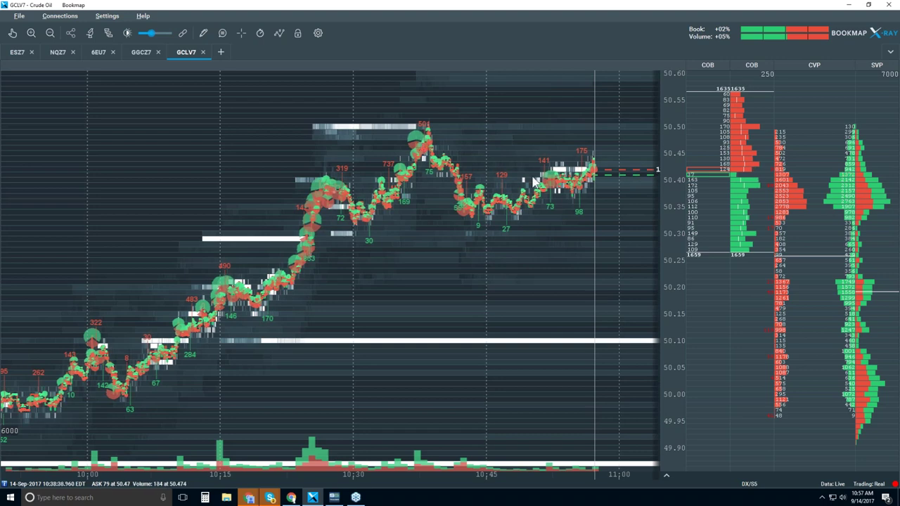
{"action": "scroll", "coordinate": [536, 138], "scroll_direction": "up", "scroll_amount": 3}
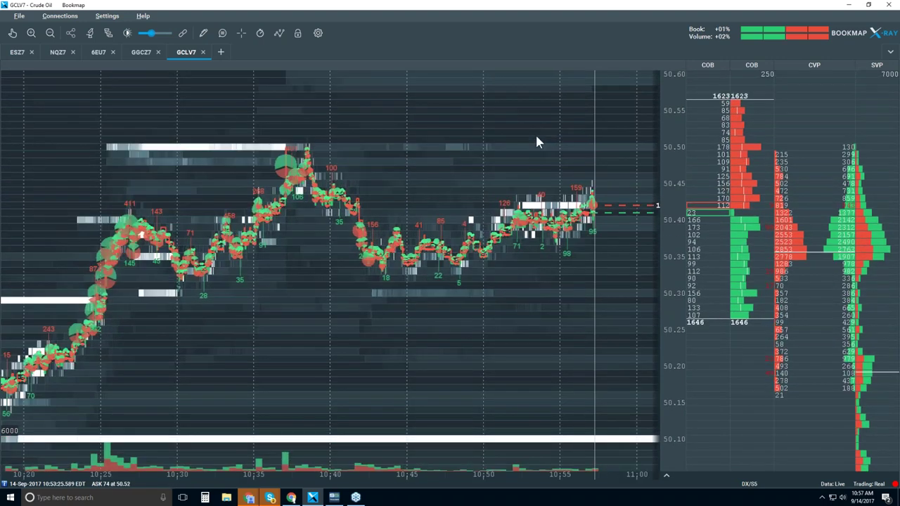
{"action": "scroll", "coordinate": [536, 142], "scroll_direction": "up", "scroll_amount": 2}
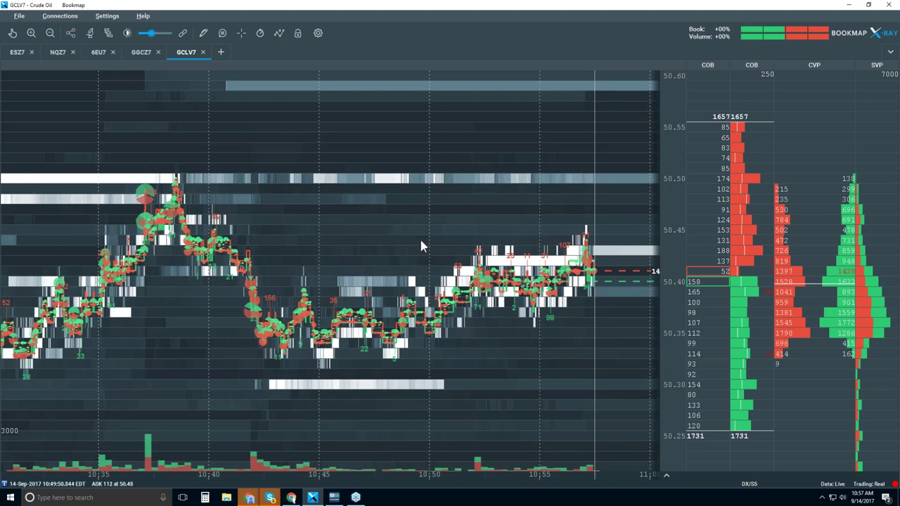
{"action": "scroll", "coordinate": [421, 244], "scroll_direction": "down", "scroll_amount": 1}
{"action": "scroll", "coordinate": [421, 245], "scroll_direction": "down", "scroll_amount": 2}
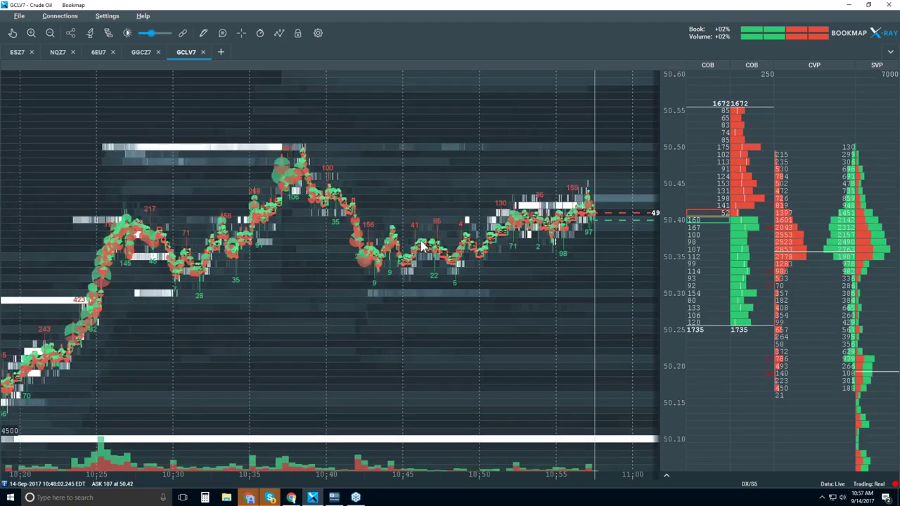
{"action": "scroll", "coordinate": [420, 245], "scroll_direction": "down", "scroll_amount": 1}
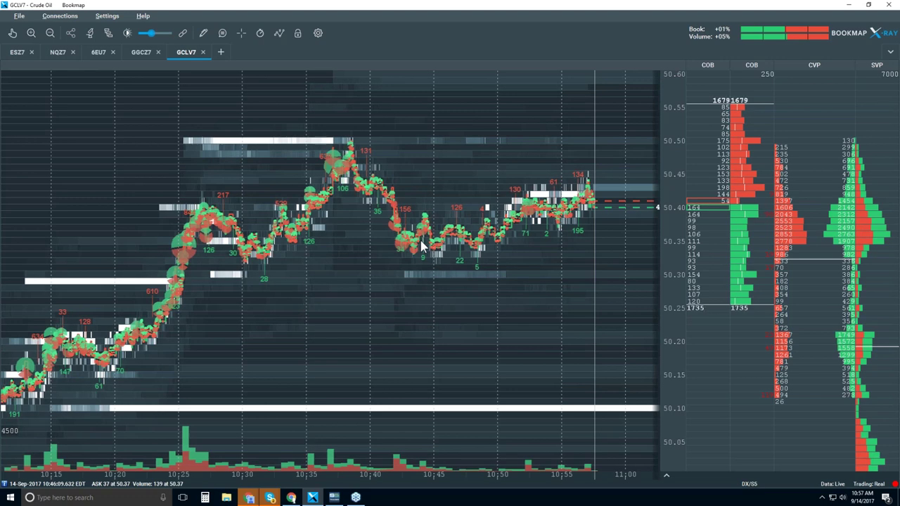
{"action": "scroll", "coordinate": [420, 245], "scroll_direction": "down", "scroll_amount": 2}
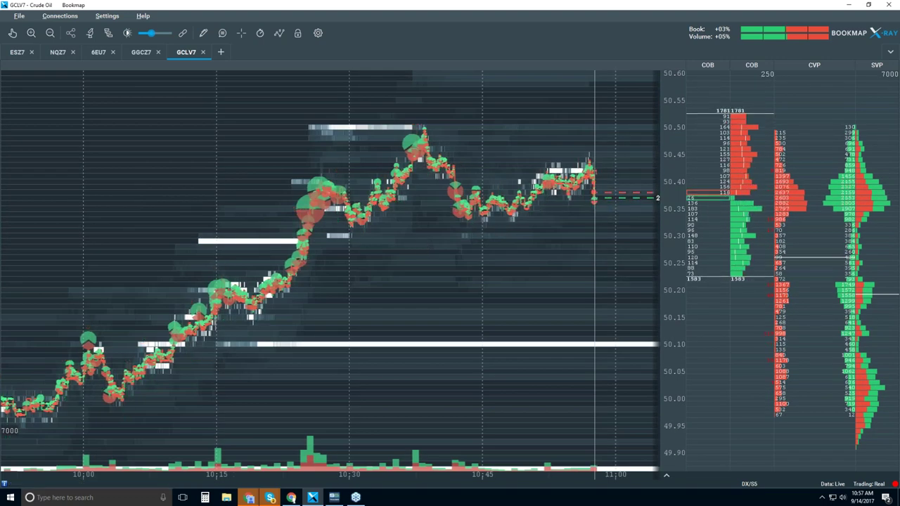
- Examine the GCLV7 volume dots and liquidity around the price drop after 10:55, alternating between close and wider time ranges
{"action": "scroll", "coordinate": [546, 167], "scroll_direction": "up", "scroll_amount": 2}
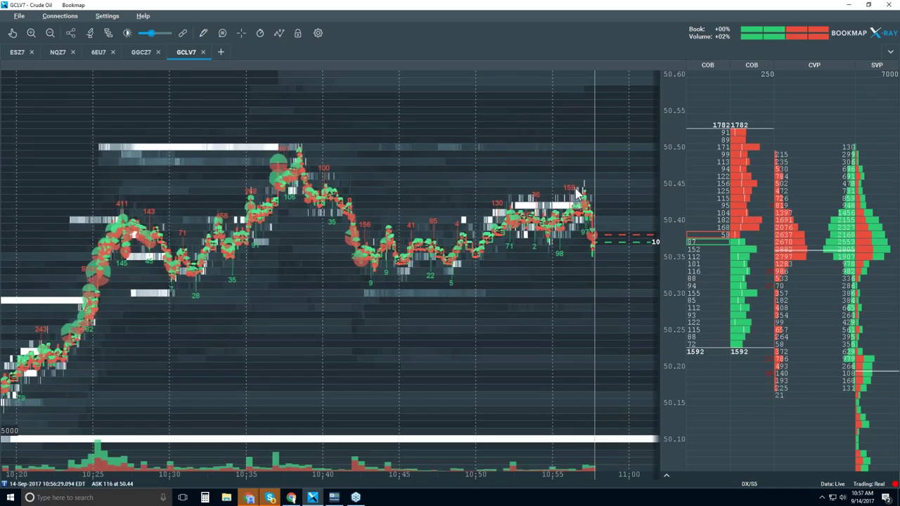
{"action": "scroll", "coordinate": [575, 188], "scroll_direction": "up", "scroll_amount": 2}
{"action": "scroll", "coordinate": [576, 191], "scroll_direction": "up", "scroll_amount": 2}
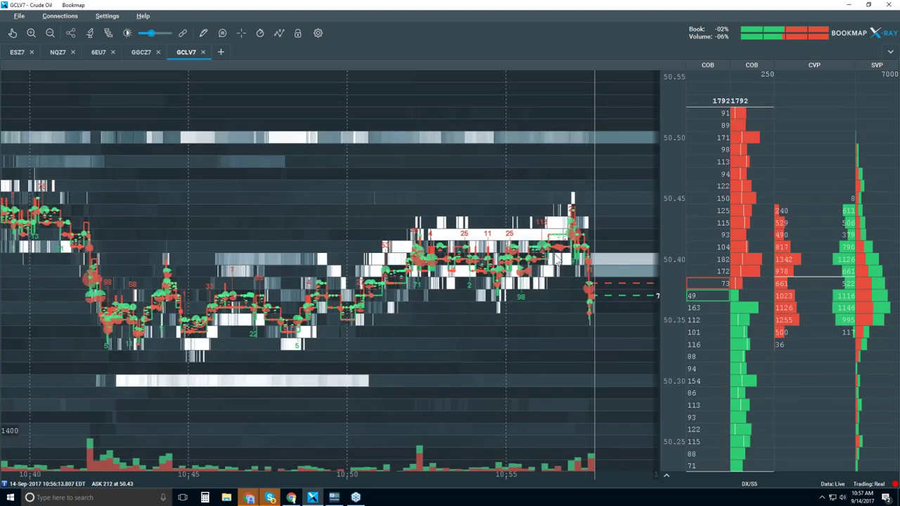
{"action": "scroll", "coordinate": [557, 259], "scroll_direction": "down", "scroll_amount": 2}
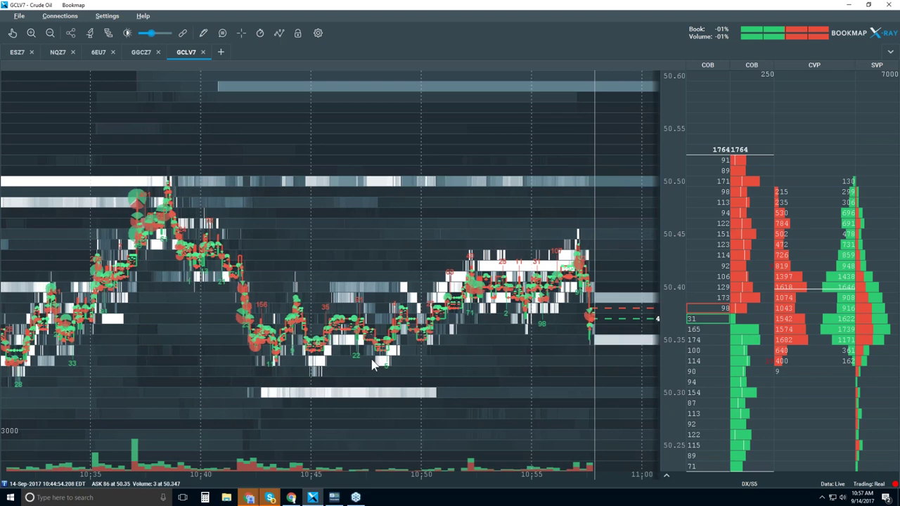
{"action": "scroll", "coordinate": [582, 336], "scroll_direction": "down", "scroll_amount": 1}
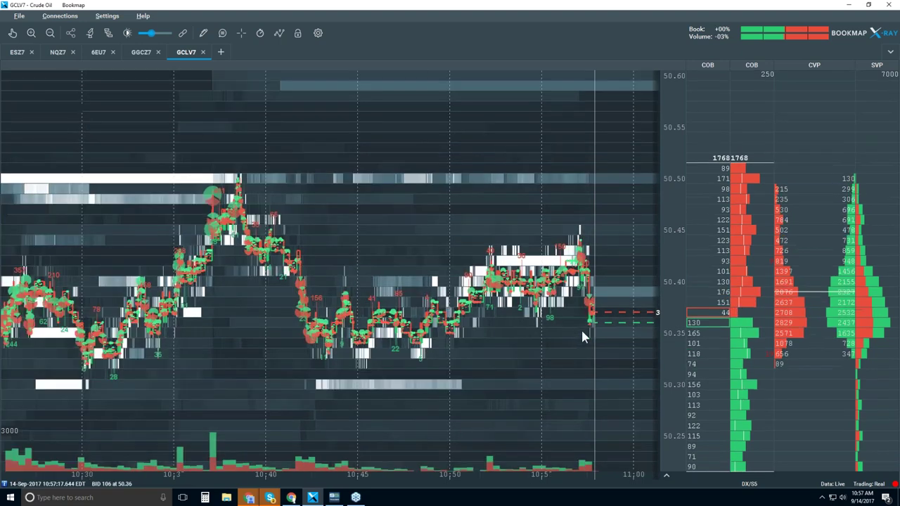
{"action": "scroll", "coordinate": [582, 336], "scroll_direction": "down", "scroll_amount": 2}
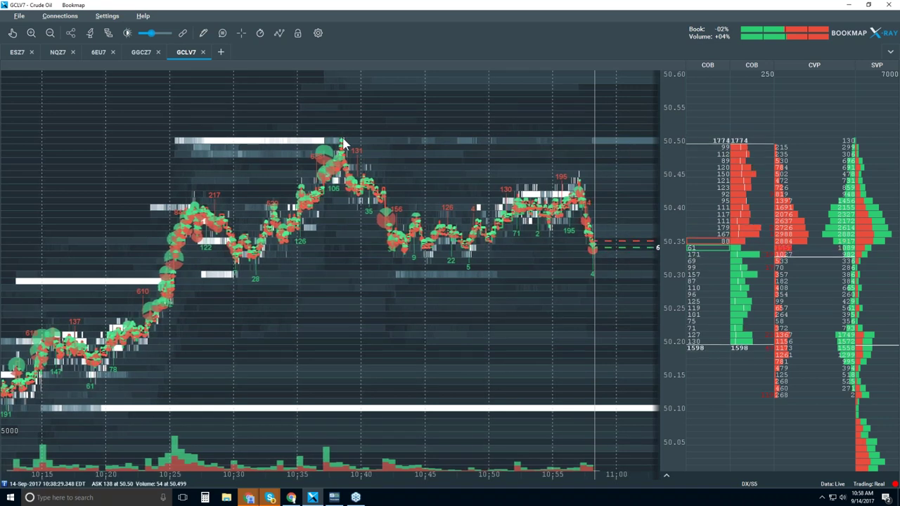
{"action": "scroll", "coordinate": [584, 208], "scroll_direction": "up", "scroll_amount": 3}
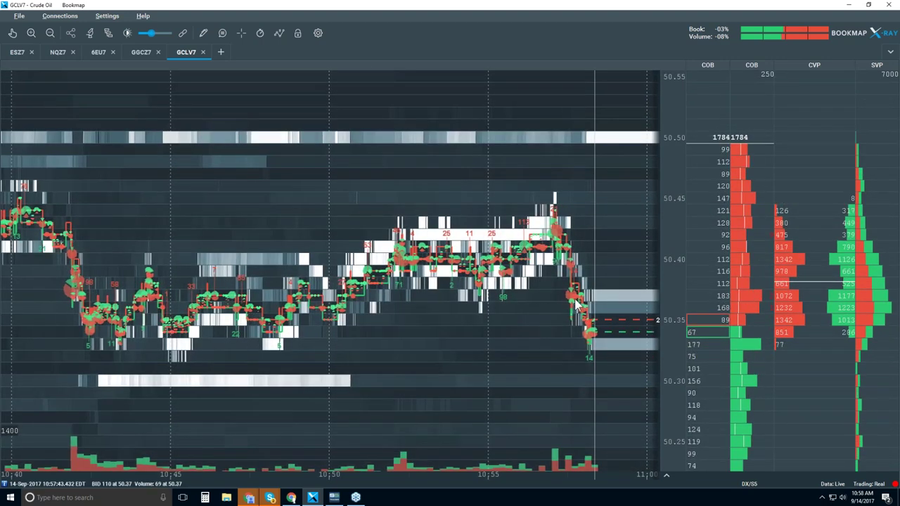
{"action": "scroll", "coordinate": [577, 304], "scroll_direction": "down", "scroll_amount": 1}
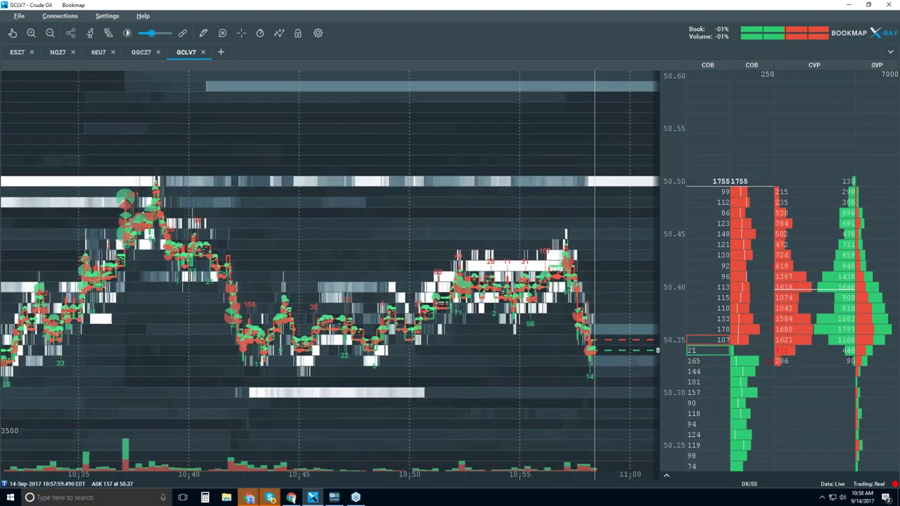
{"action": "scroll", "coordinate": [570, 335], "scroll_direction": "down", "scroll_amount": 1}
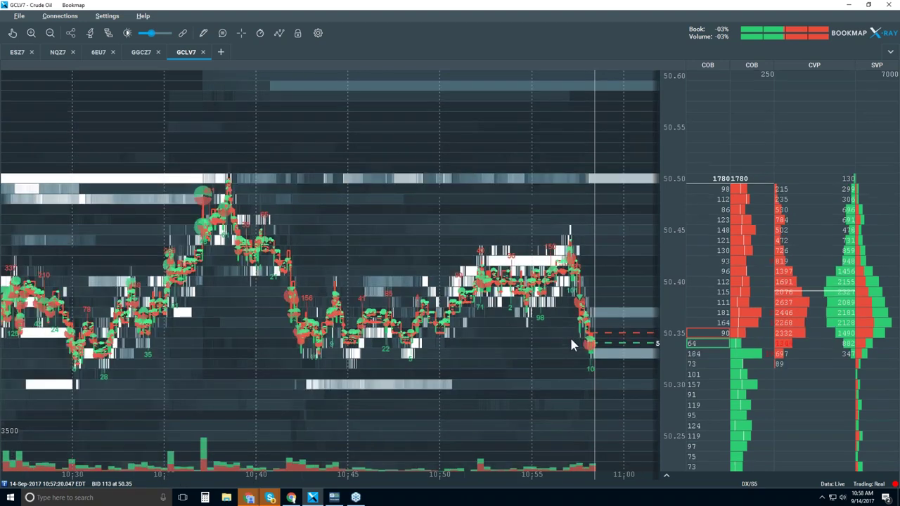
{"action": "scroll", "coordinate": [598, 324], "scroll_direction": "down", "scroll_amount": 1}
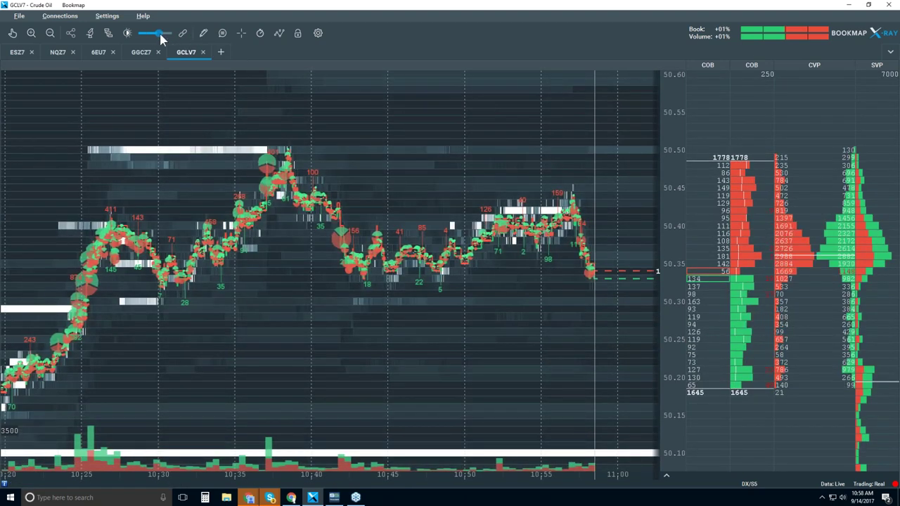
- Lower the GCLV7 heatmap's large size highlight to about 67 and its white cut-off to about 93 in the contrast configuration
{"action": "left_click", "coordinate": [128, 33]}
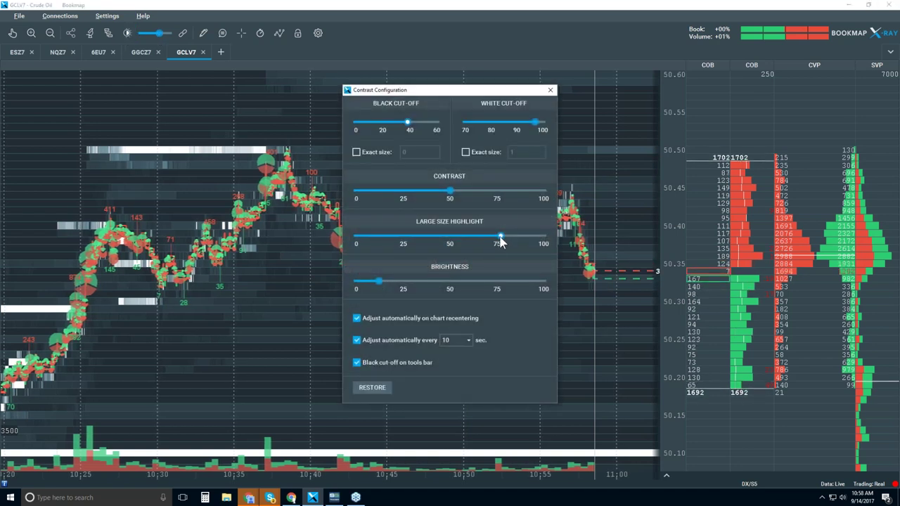
{"action": "left_click_drag", "start_coordinate": [500, 237], "coordinate": [482, 236]}
{"action": "left_click_drag", "start_coordinate": [536, 124], "coordinate": [525, 123]}
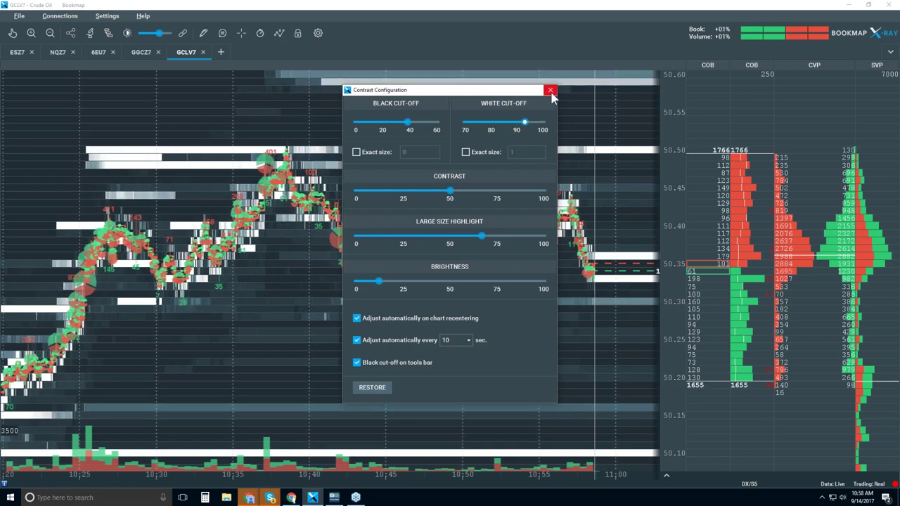
{"action": "left_click", "coordinate": [551, 90]}
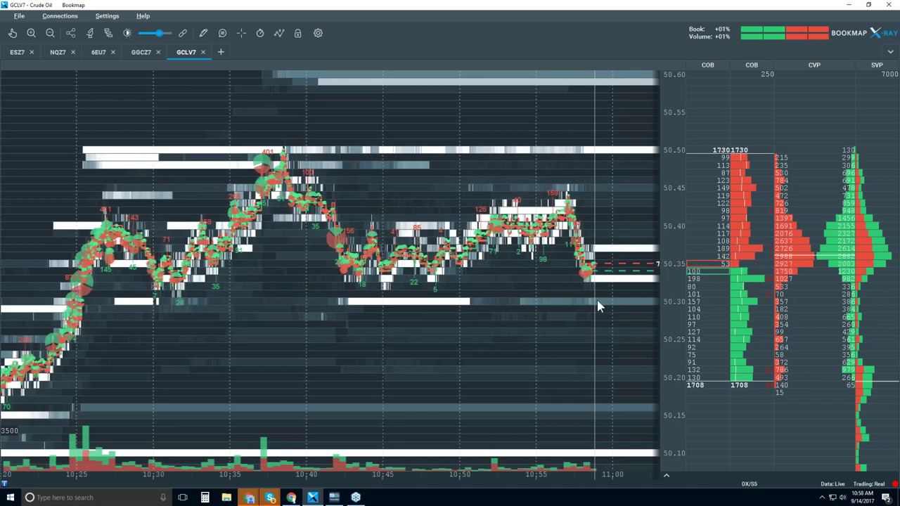
- Inspect the GCLV7 liquidity levels with the adjusted contrast, from a close view starting at 10:35 out to 10:15
{"action": "scroll", "coordinate": [591, 253], "scroll_direction": "up", "scroll_amount": 2}
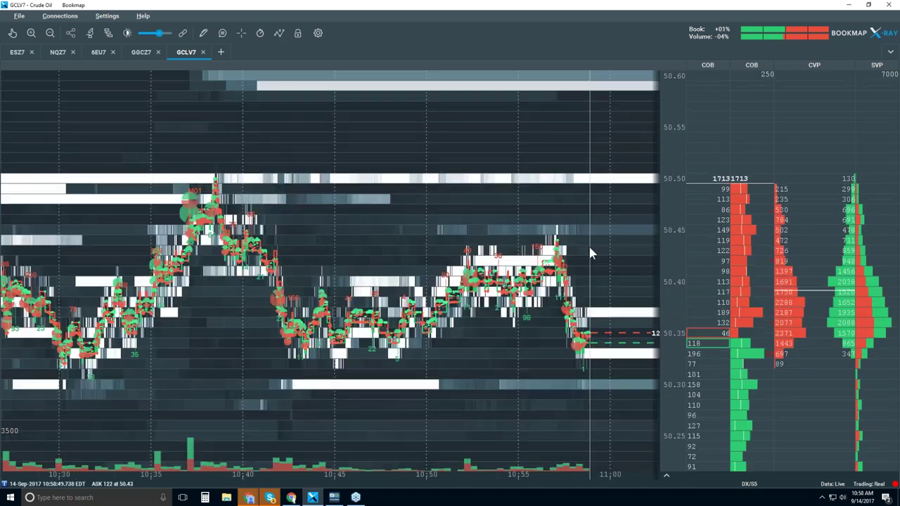
{"action": "scroll", "coordinate": [590, 251], "scroll_direction": "up", "scroll_amount": 1}
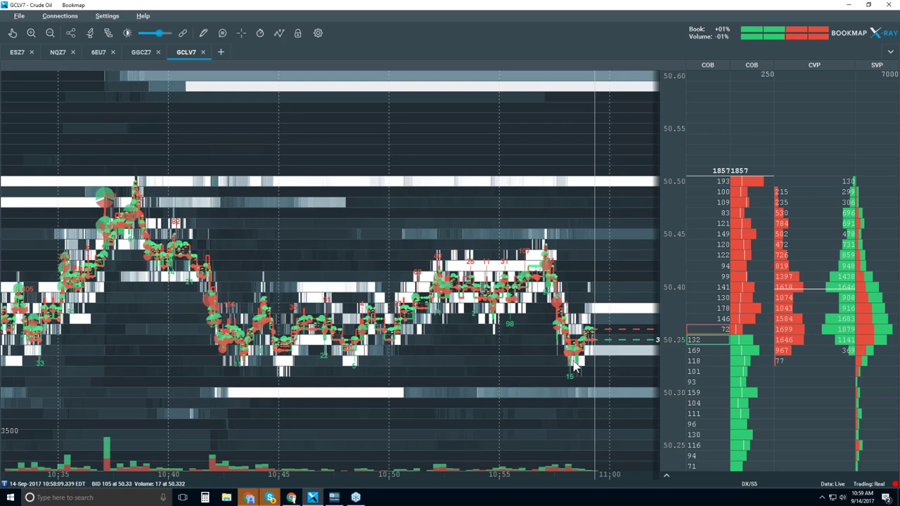
{"action": "scroll", "coordinate": [546, 345], "scroll_direction": "down", "scroll_amount": 1}
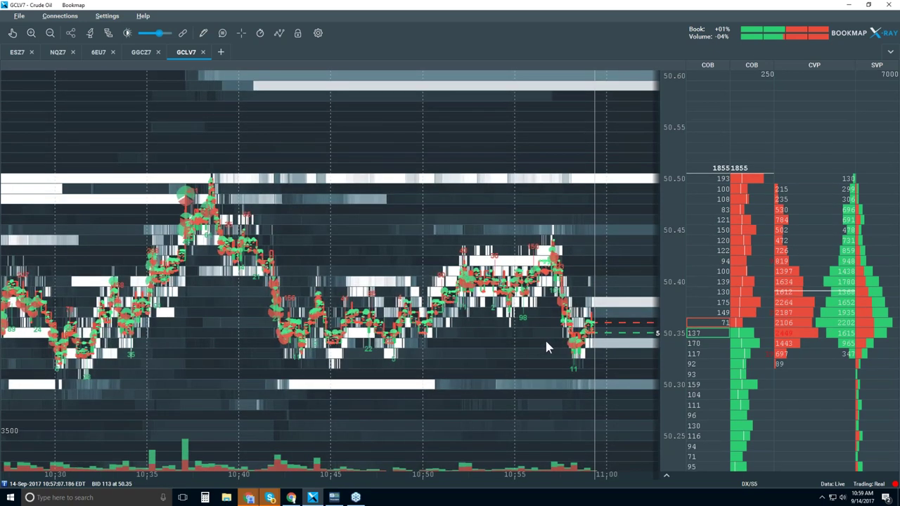
{"action": "scroll", "coordinate": [580, 303], "scroll_direction": "down", "scroll_amount": 1}
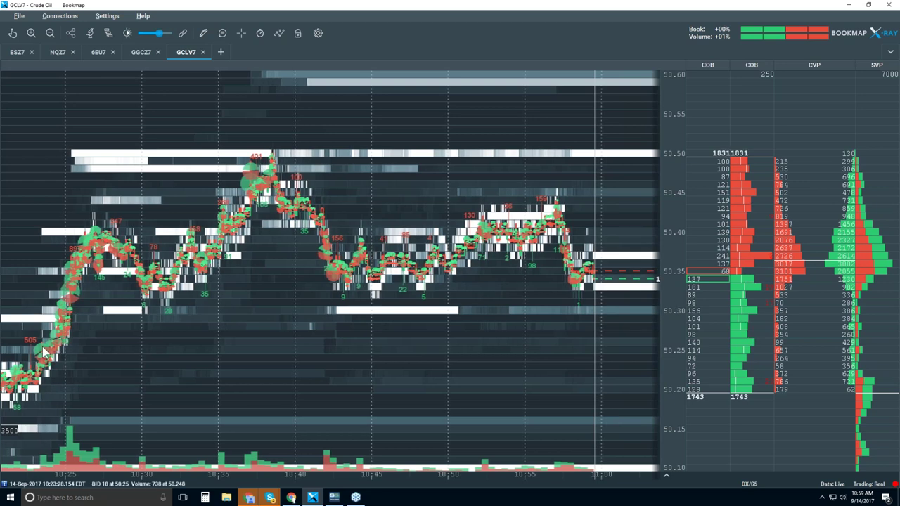
{"action": "scroll", "coordinate": [131, 336], "scroll_direction": "down", "scroll_amount": 2}
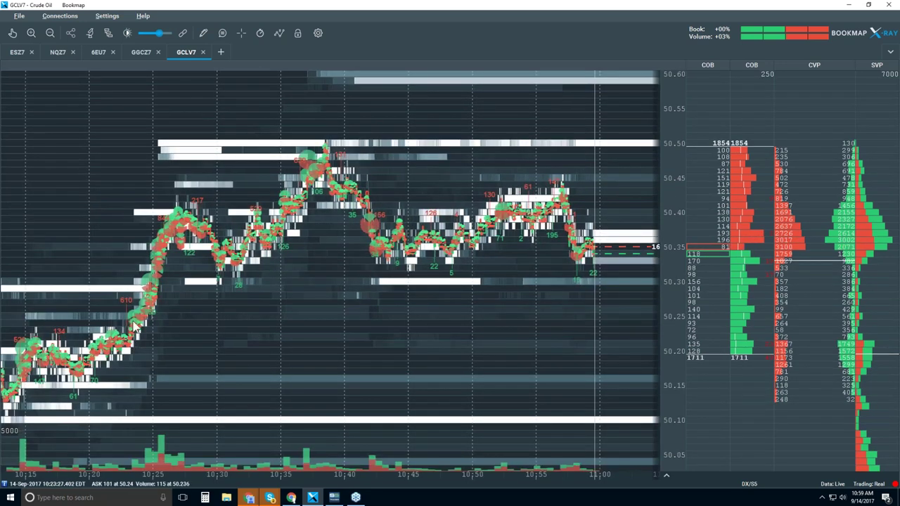